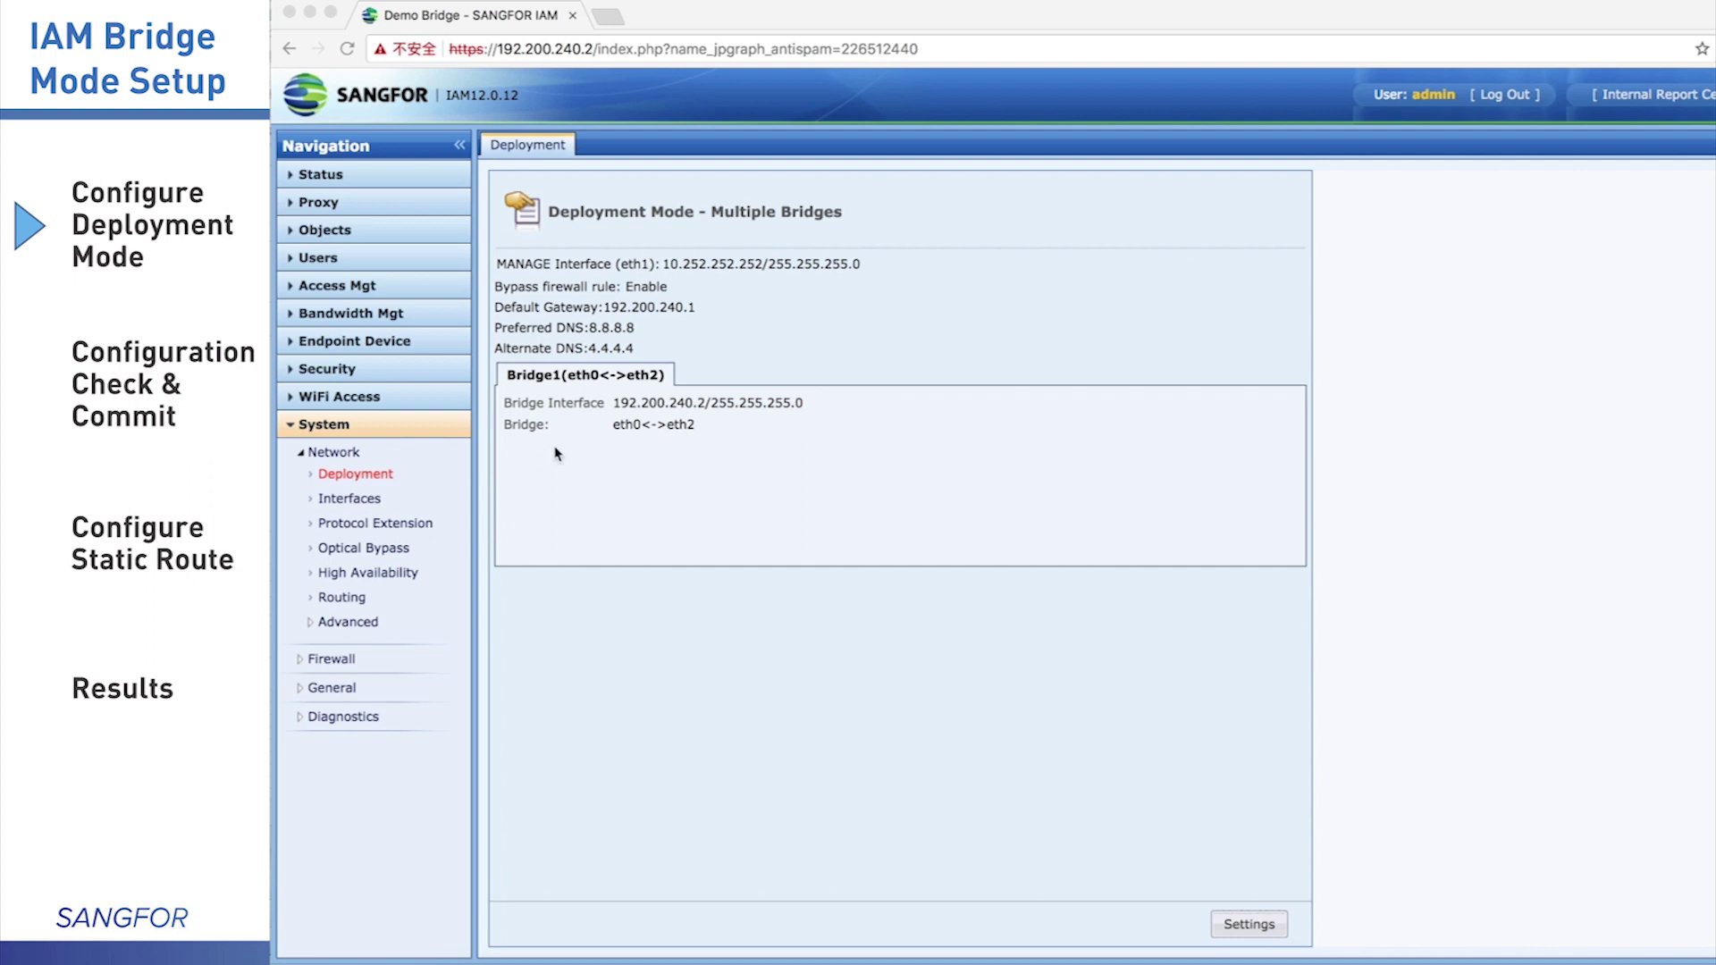
Switch the deployment to Bridge Mode and reach the Interfaces step with eth0 bridged to eth2.
click(369, 481)
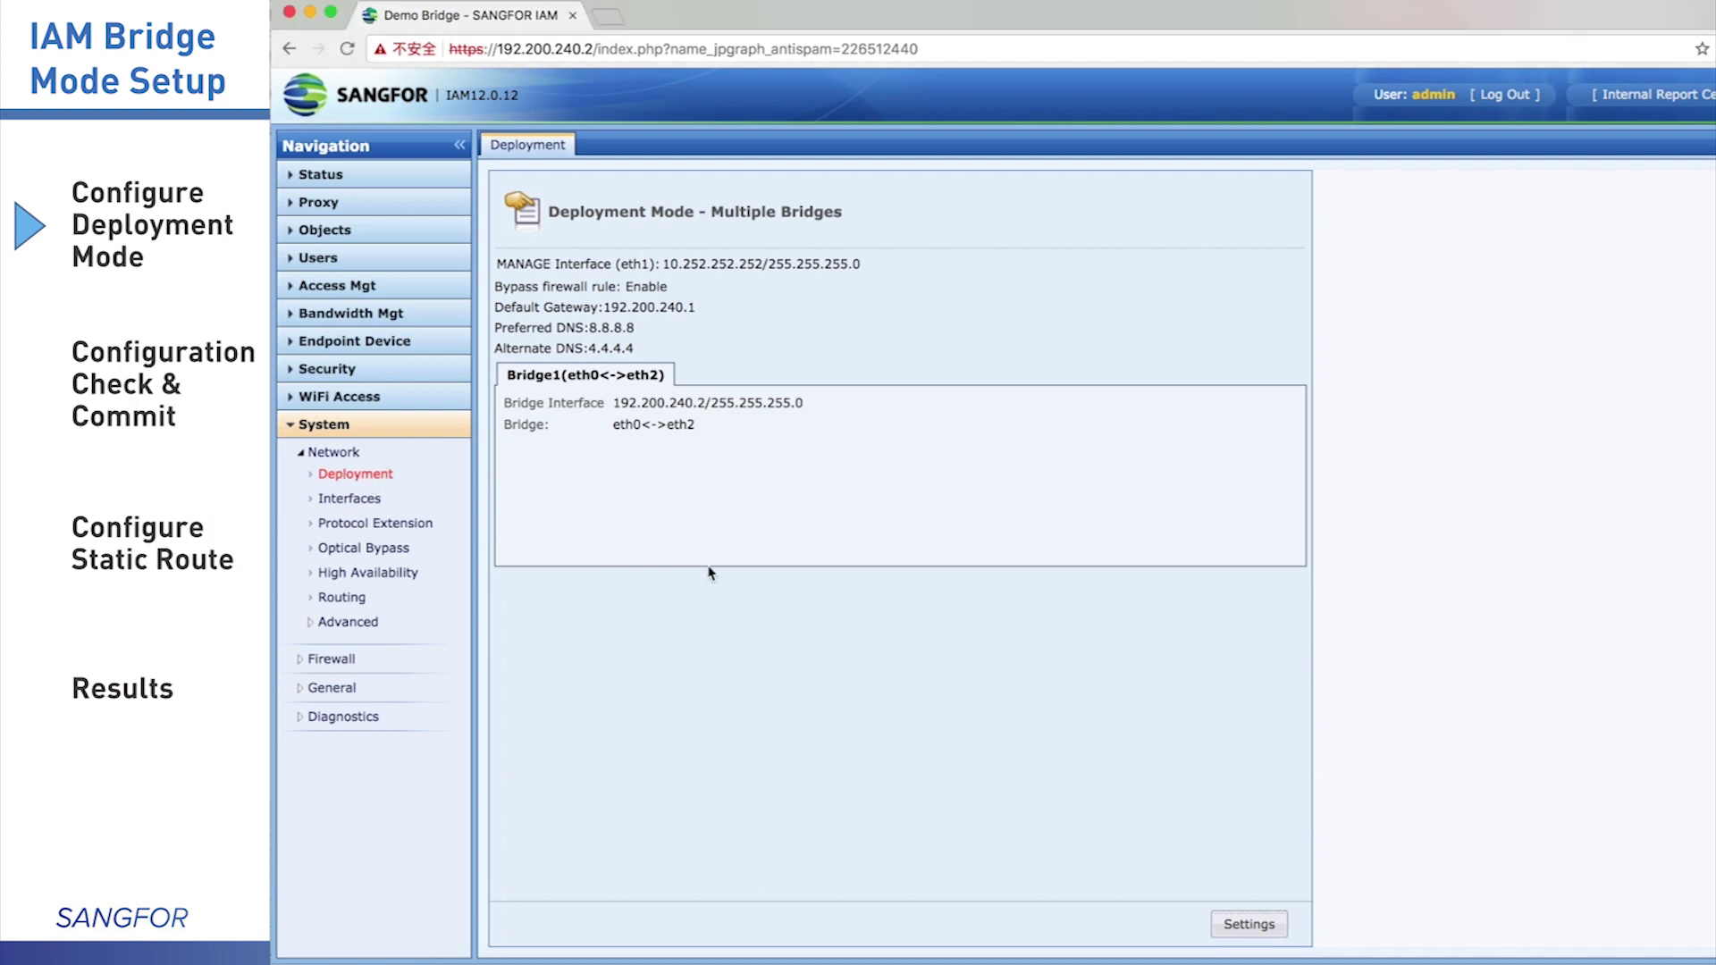
click(1250, 924)
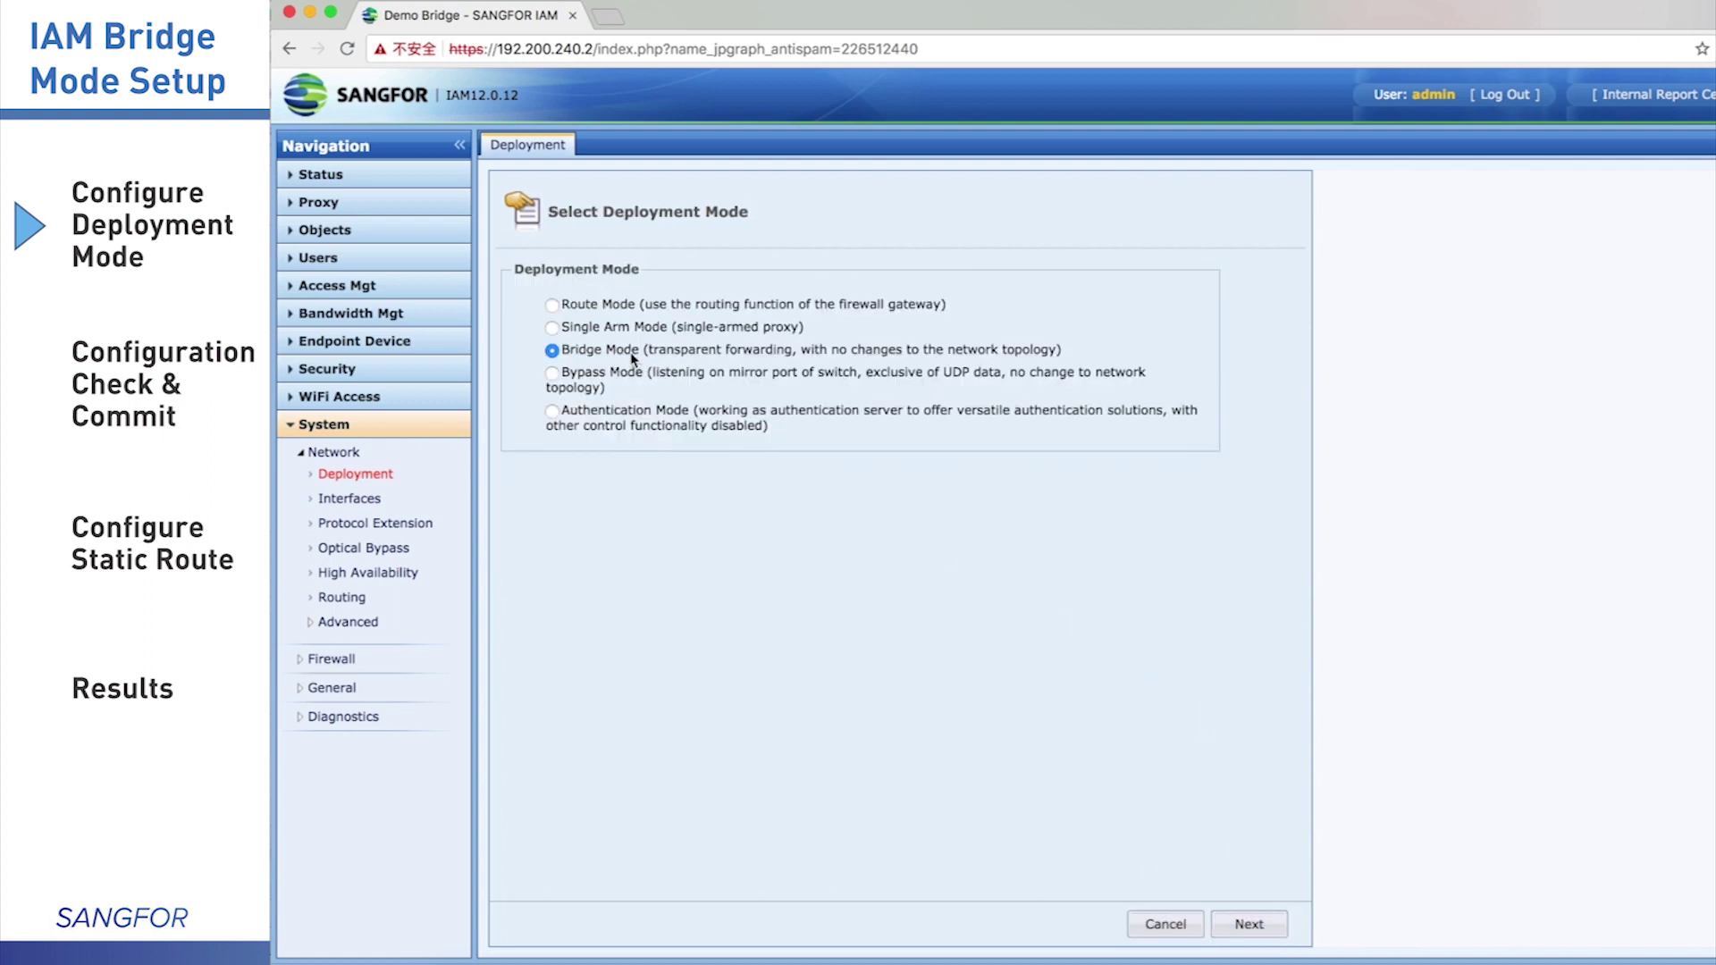
click(1249, 935)
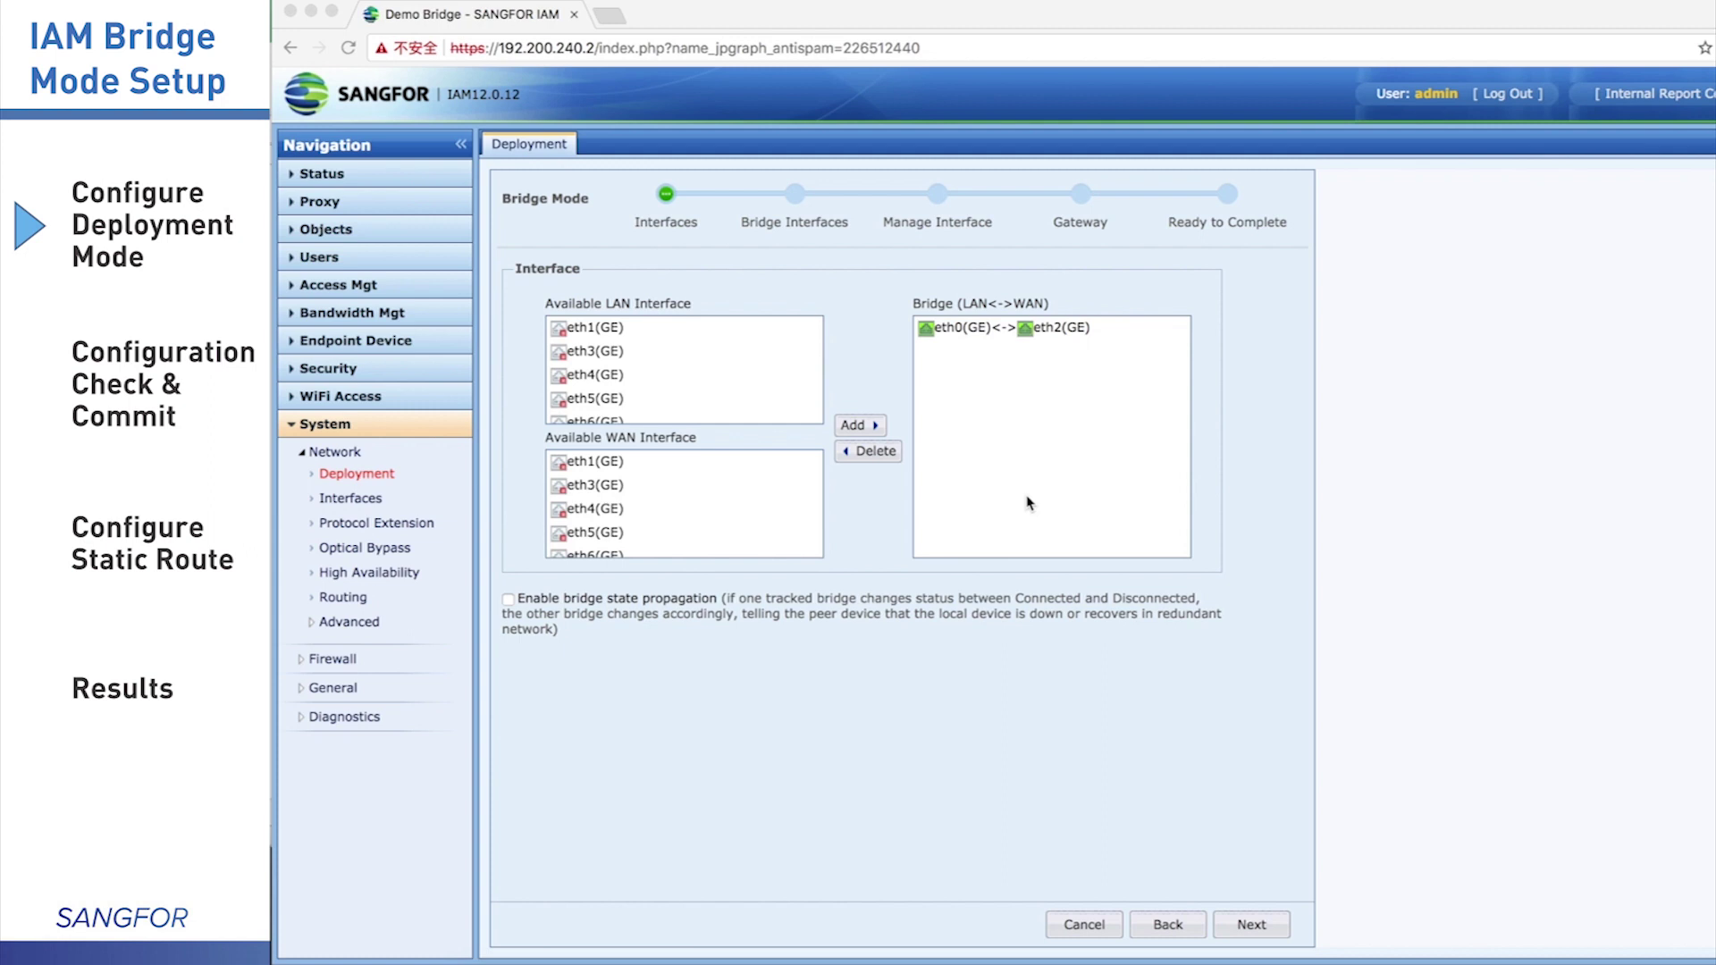
Turn on bridge state propagation for the eth0<->eth2 bridge and continue to addressing.
click(511, 605)
click(509, 599)
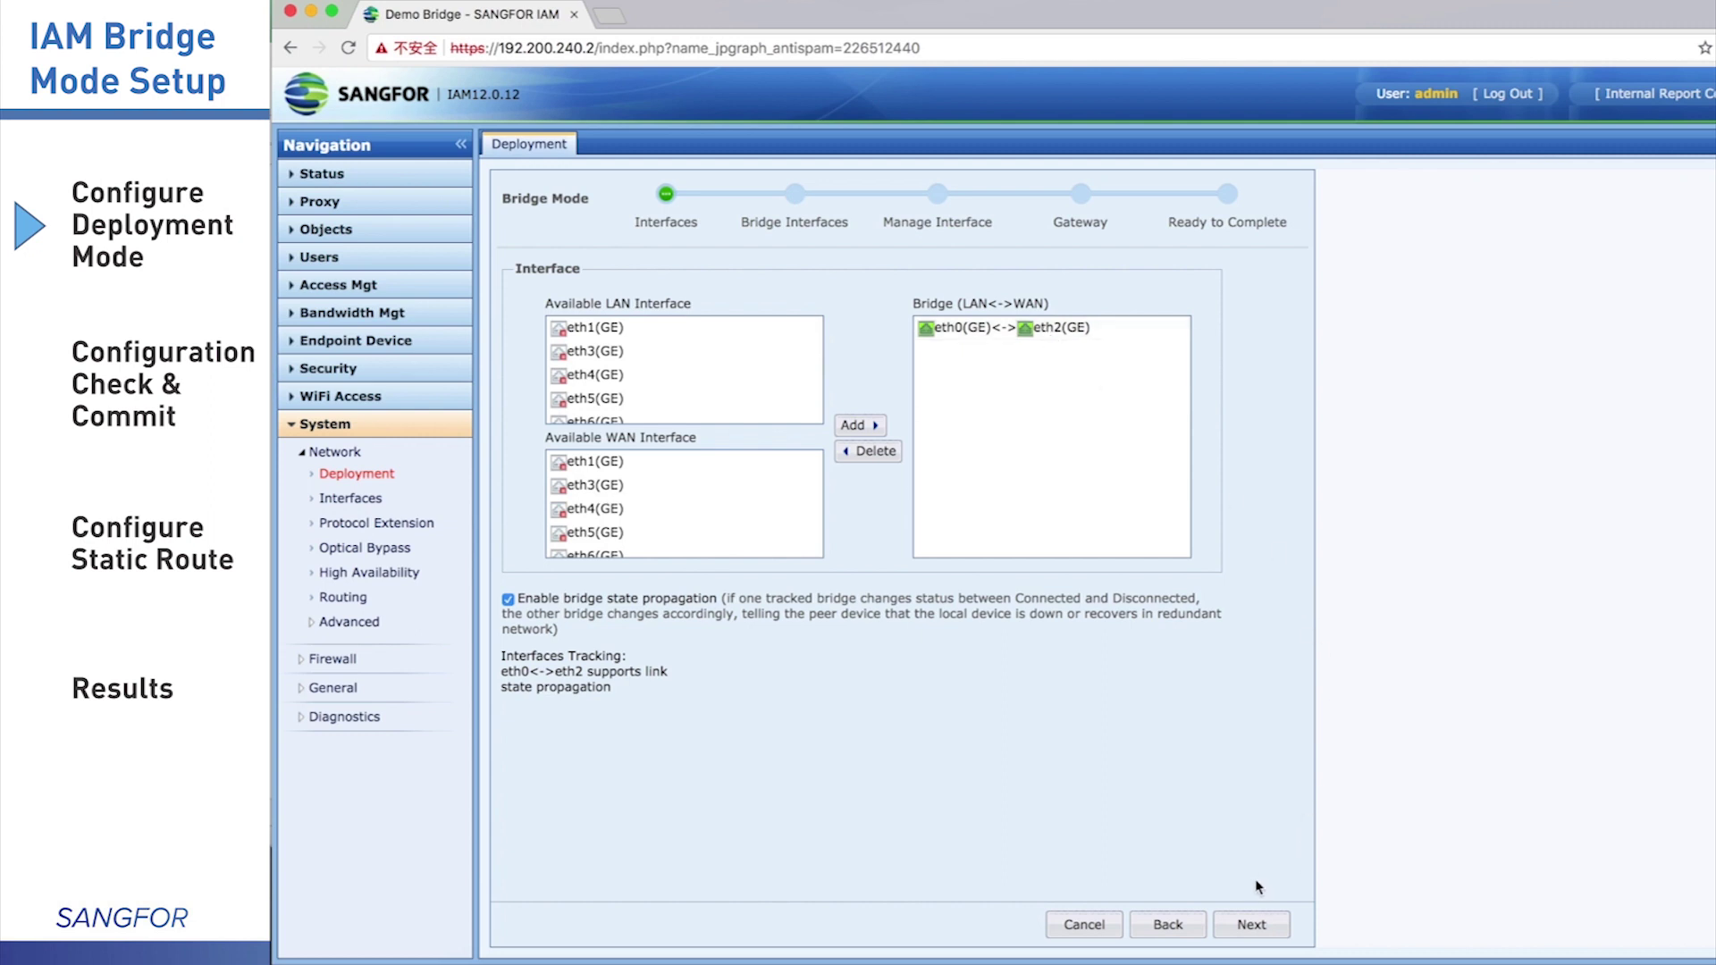
click(1252, 925)
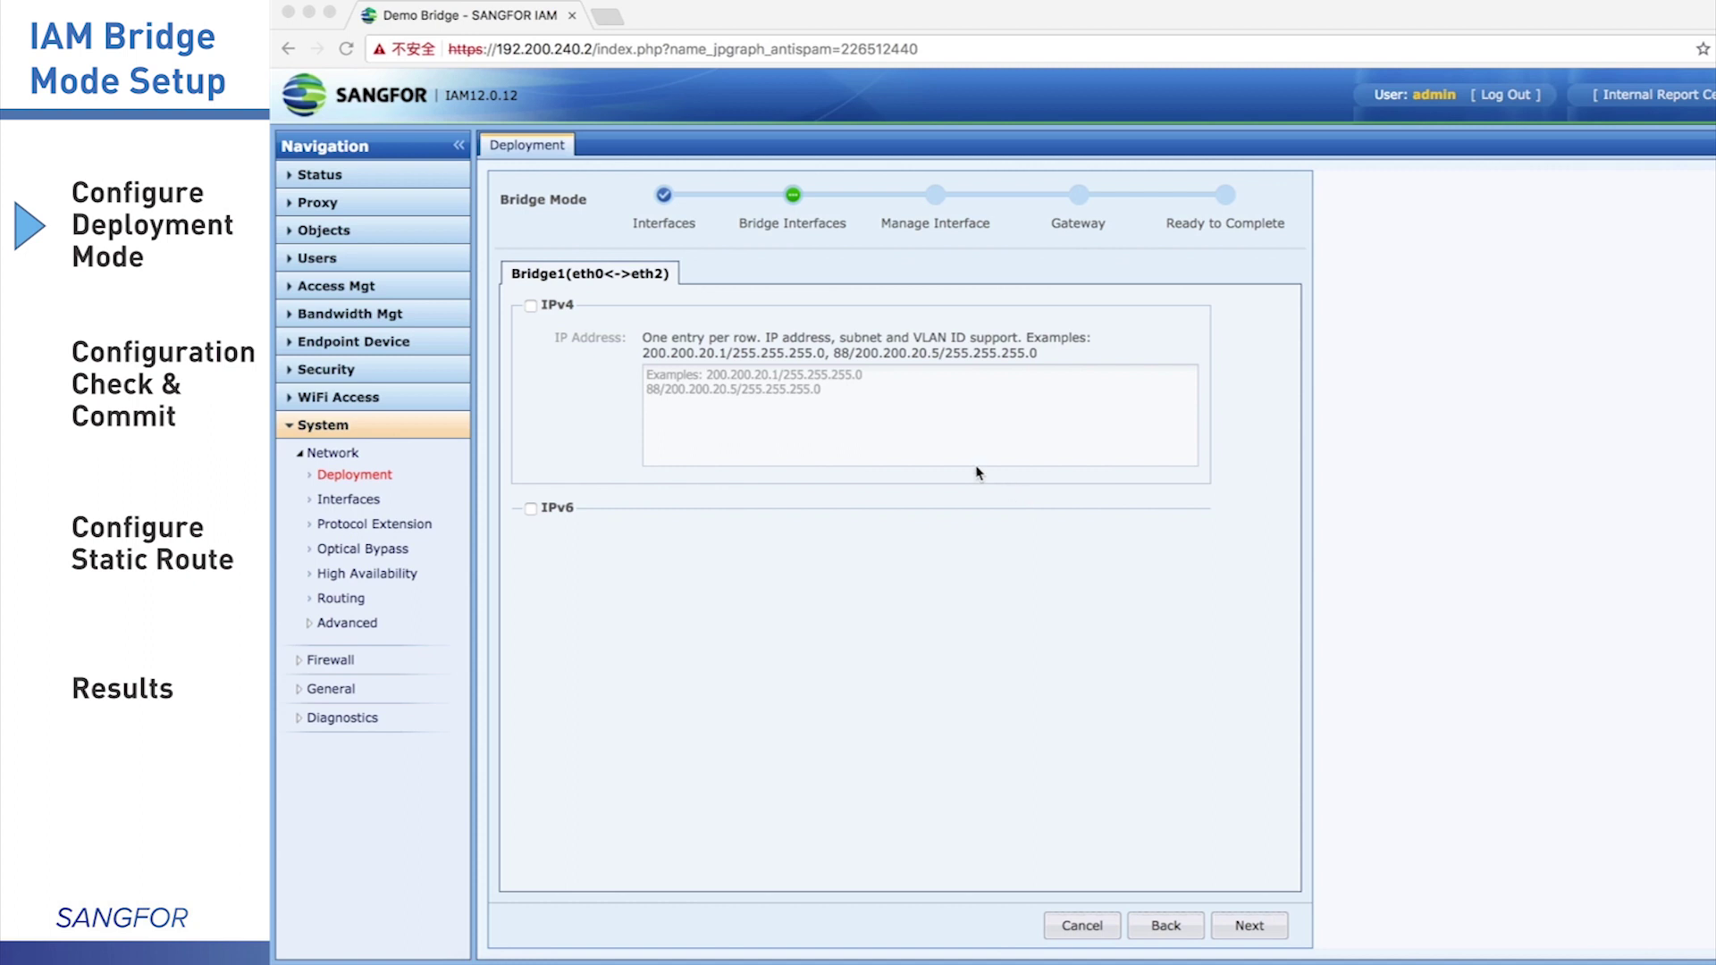
Enable IPv4 on Bridge1 with address 192.200.240.2/255.255.255.0 and continue.
click(533, 307)
click(533, 307)
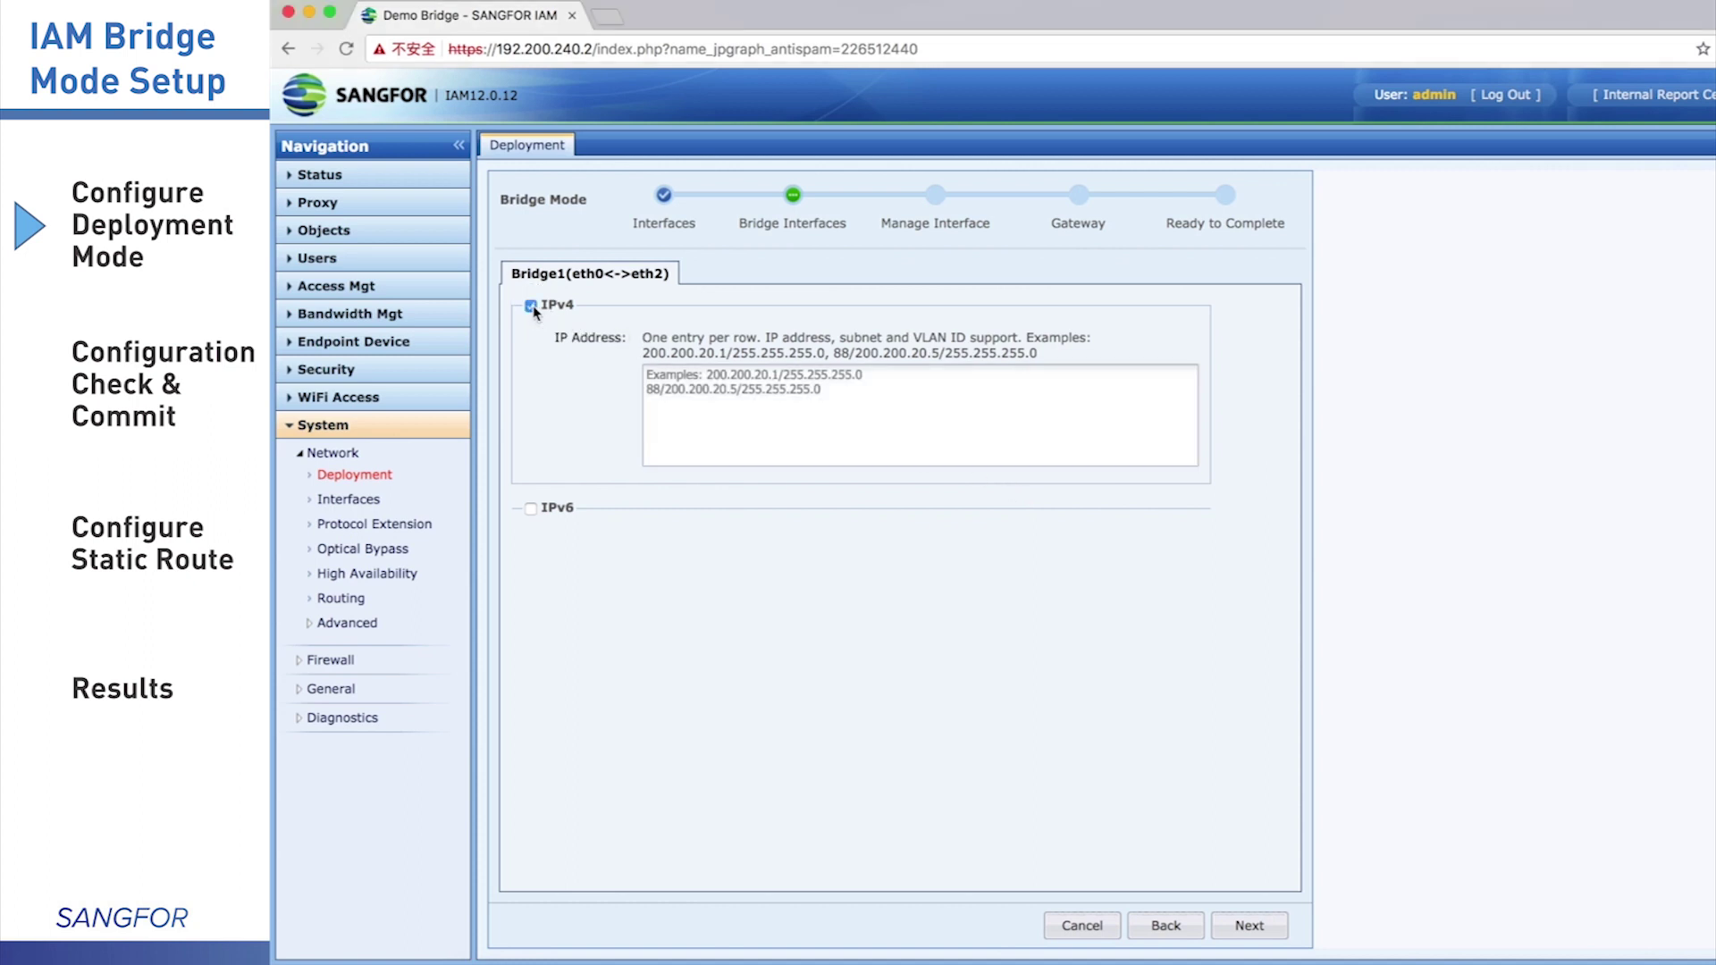
click(814, 384)
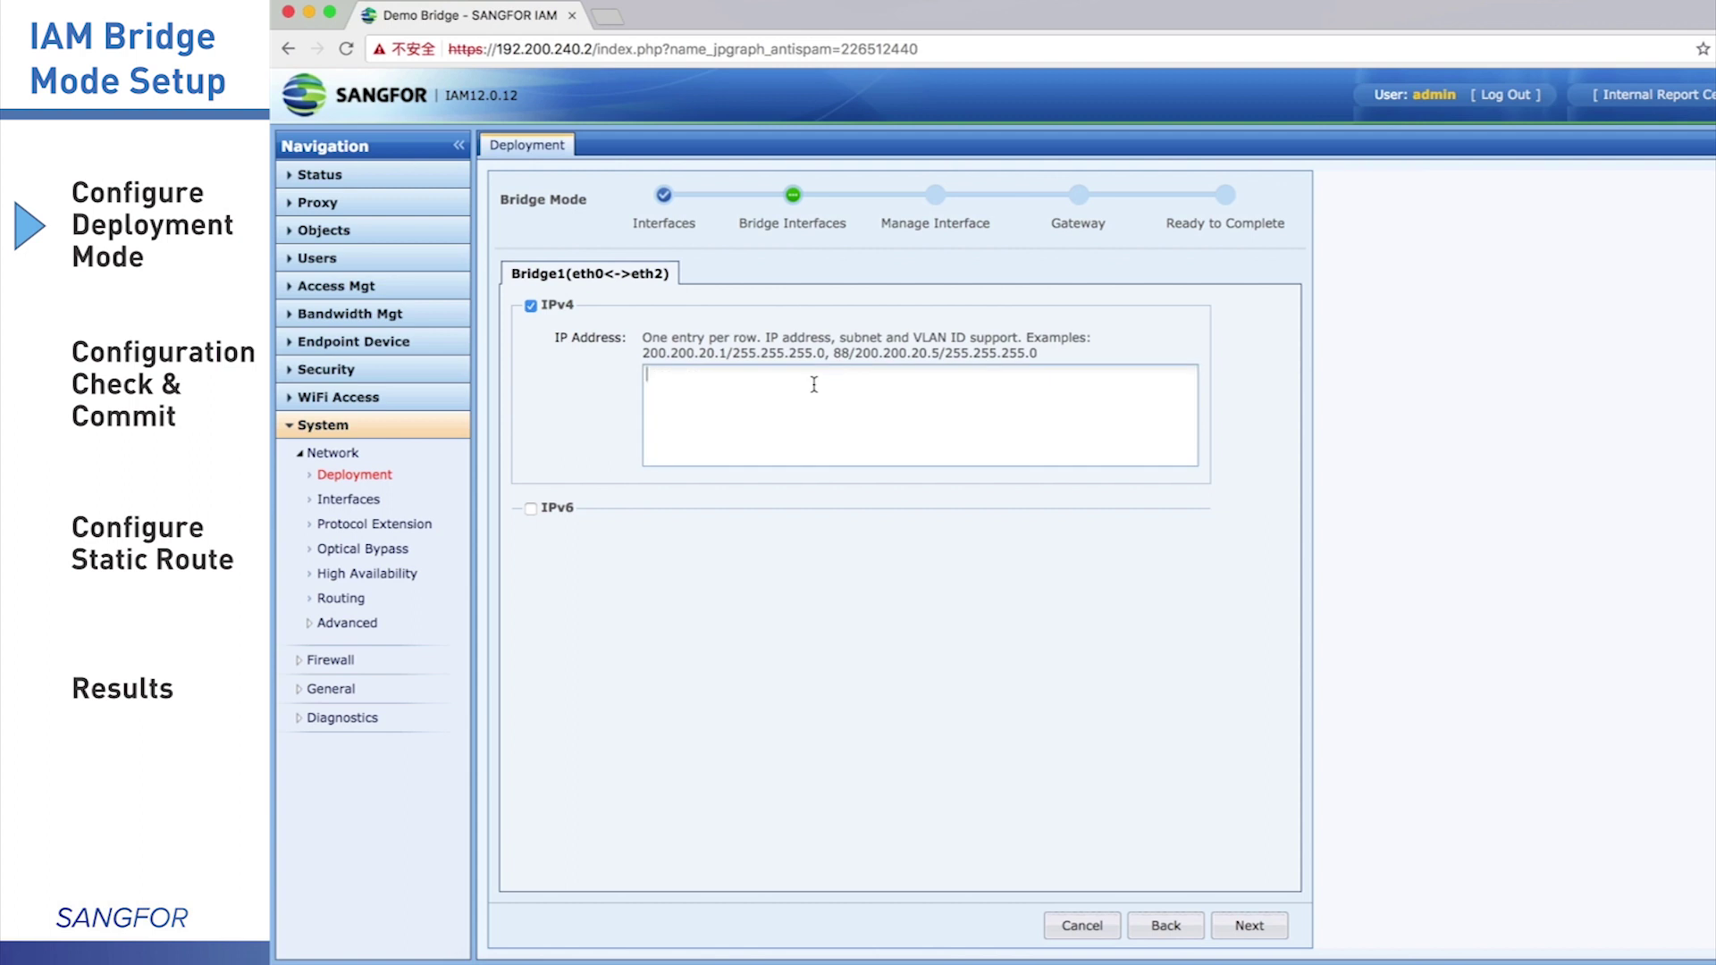
text(192.200.240.2/255.255.255.0)
click(1250, 926)
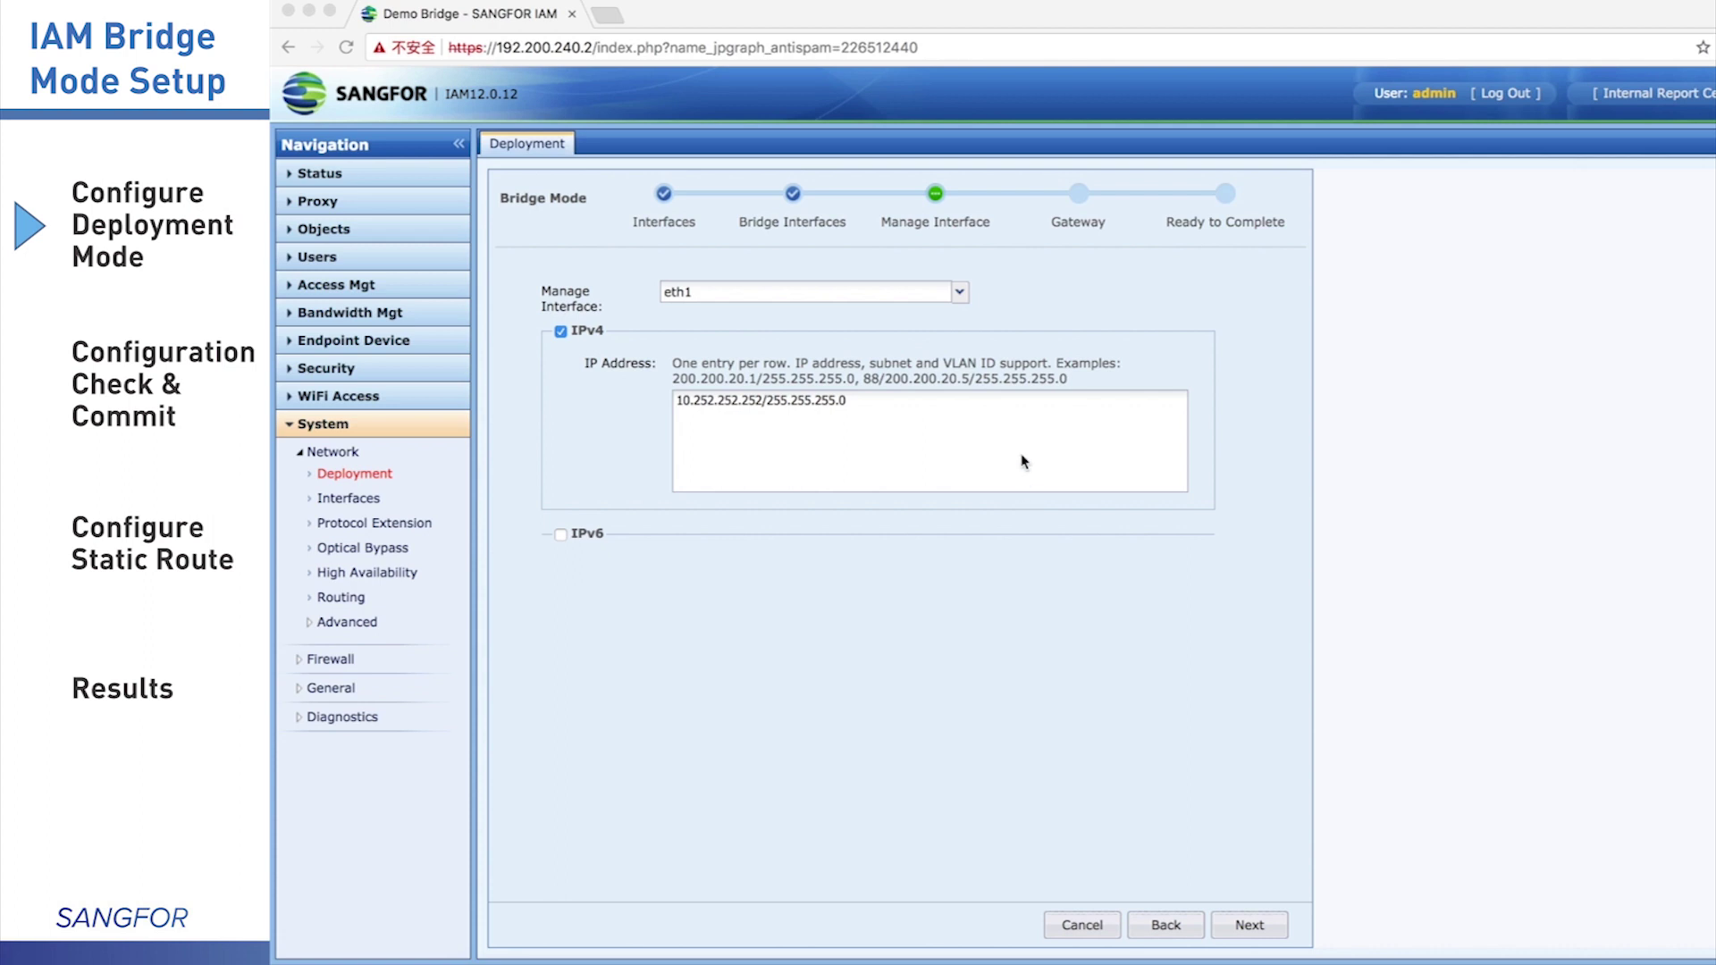
Keep eth1 at 10.252.252.252/255.255.255.0 as the manage interface and move to the gateway step.
click(964, 299)
click(961, 293)
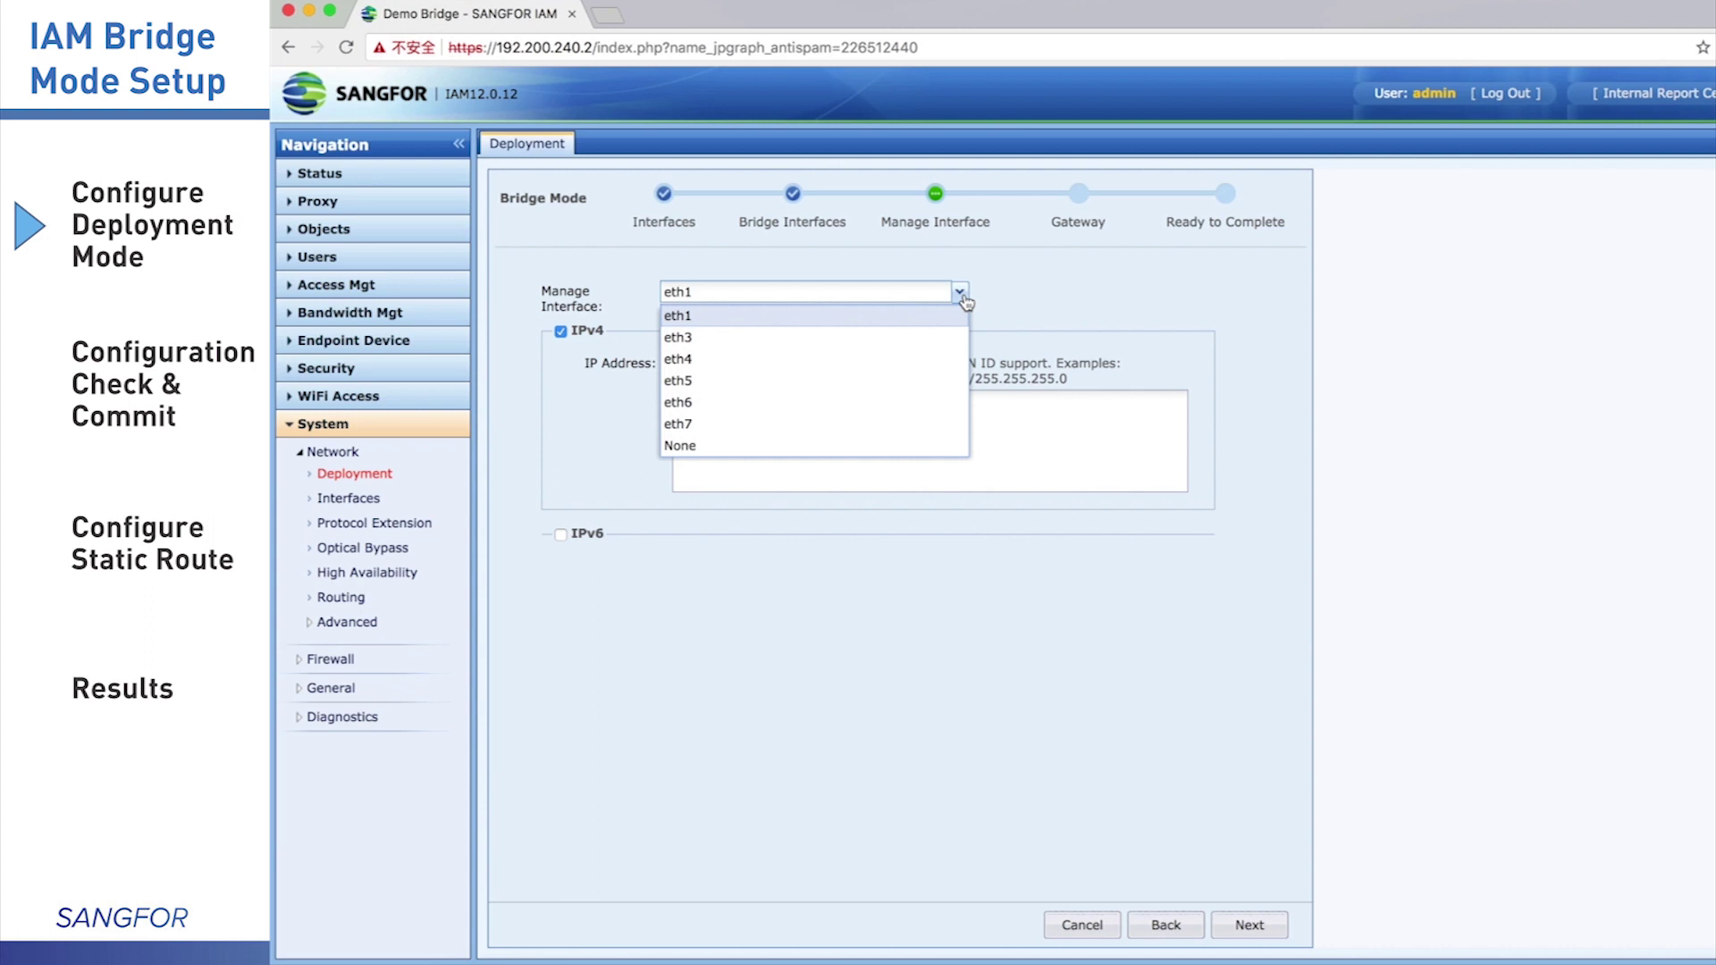
click(1061, 336)
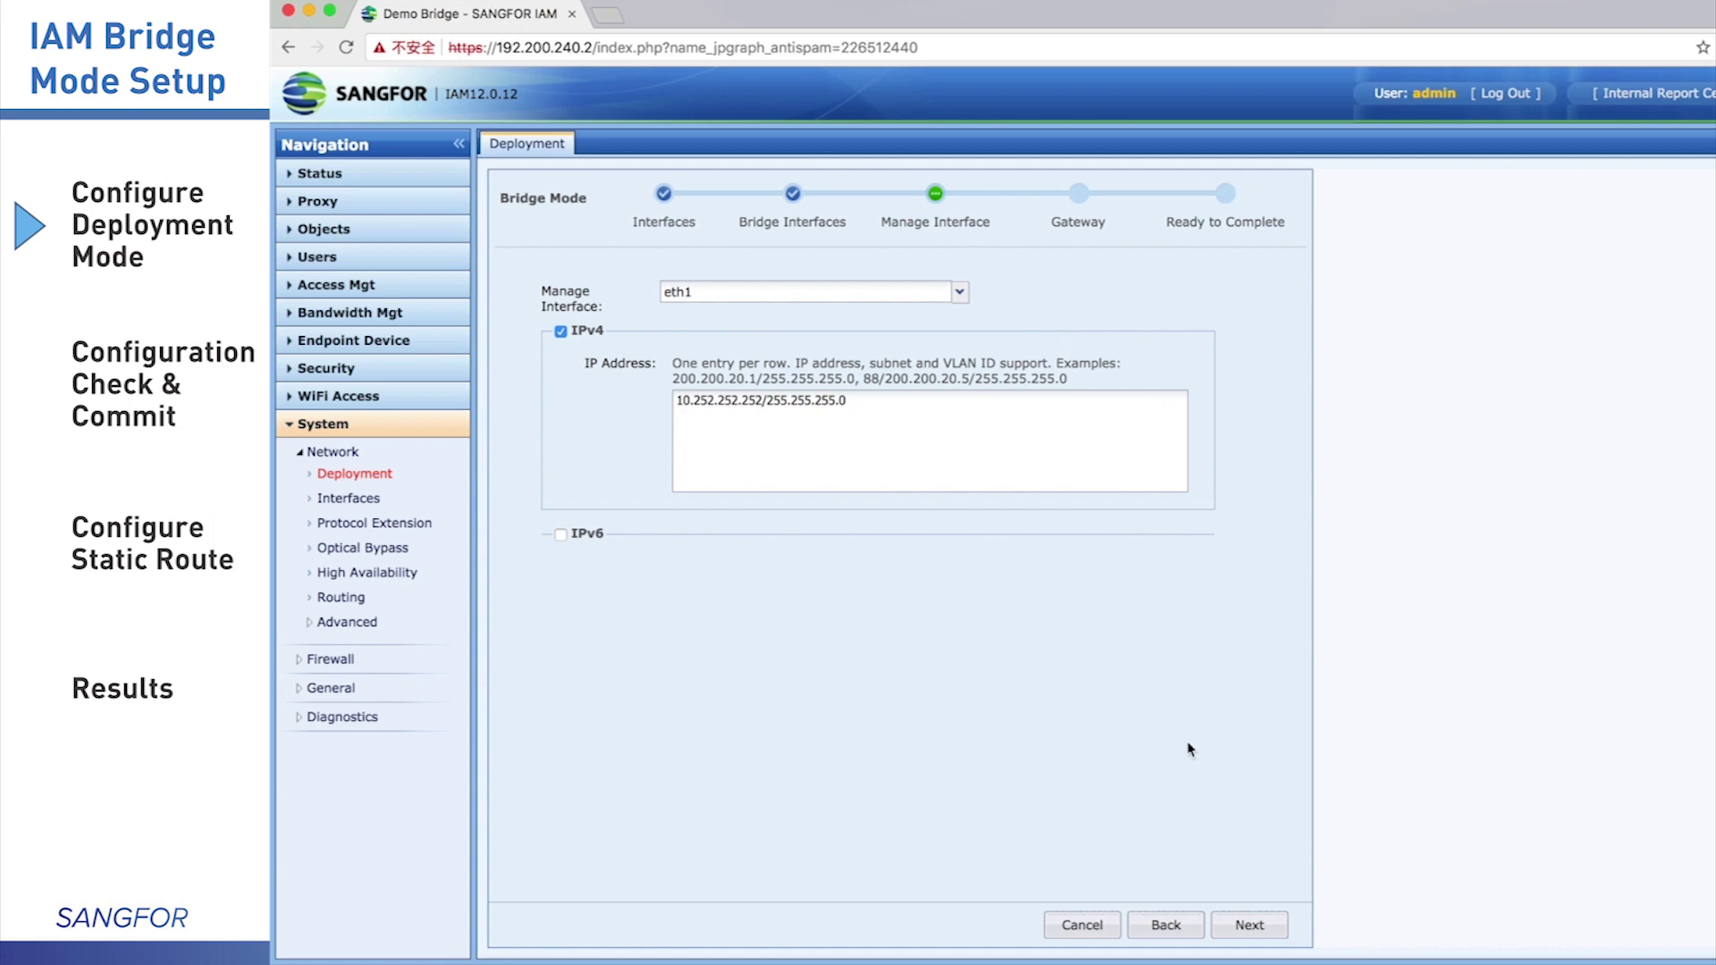
click(1250, 925)
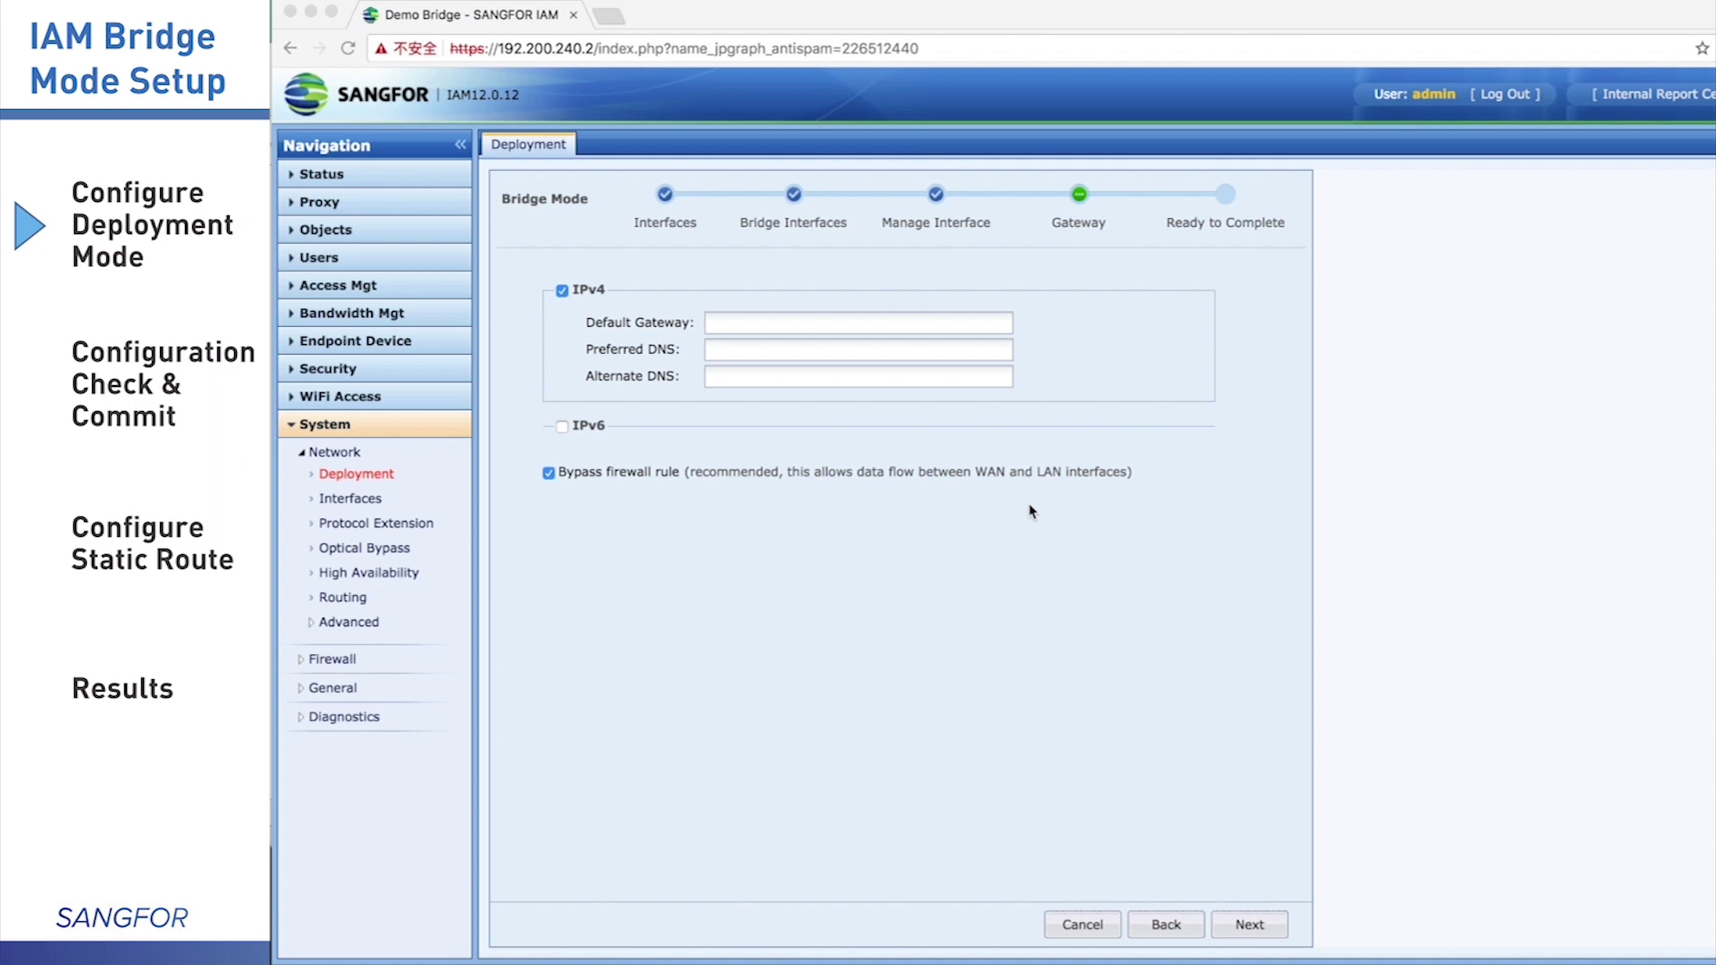
Enter default gateway 192.200.240.1, preferred DNS 8.8.8.8 and alternate DNS 4.4.4.4.
click(885, 324)
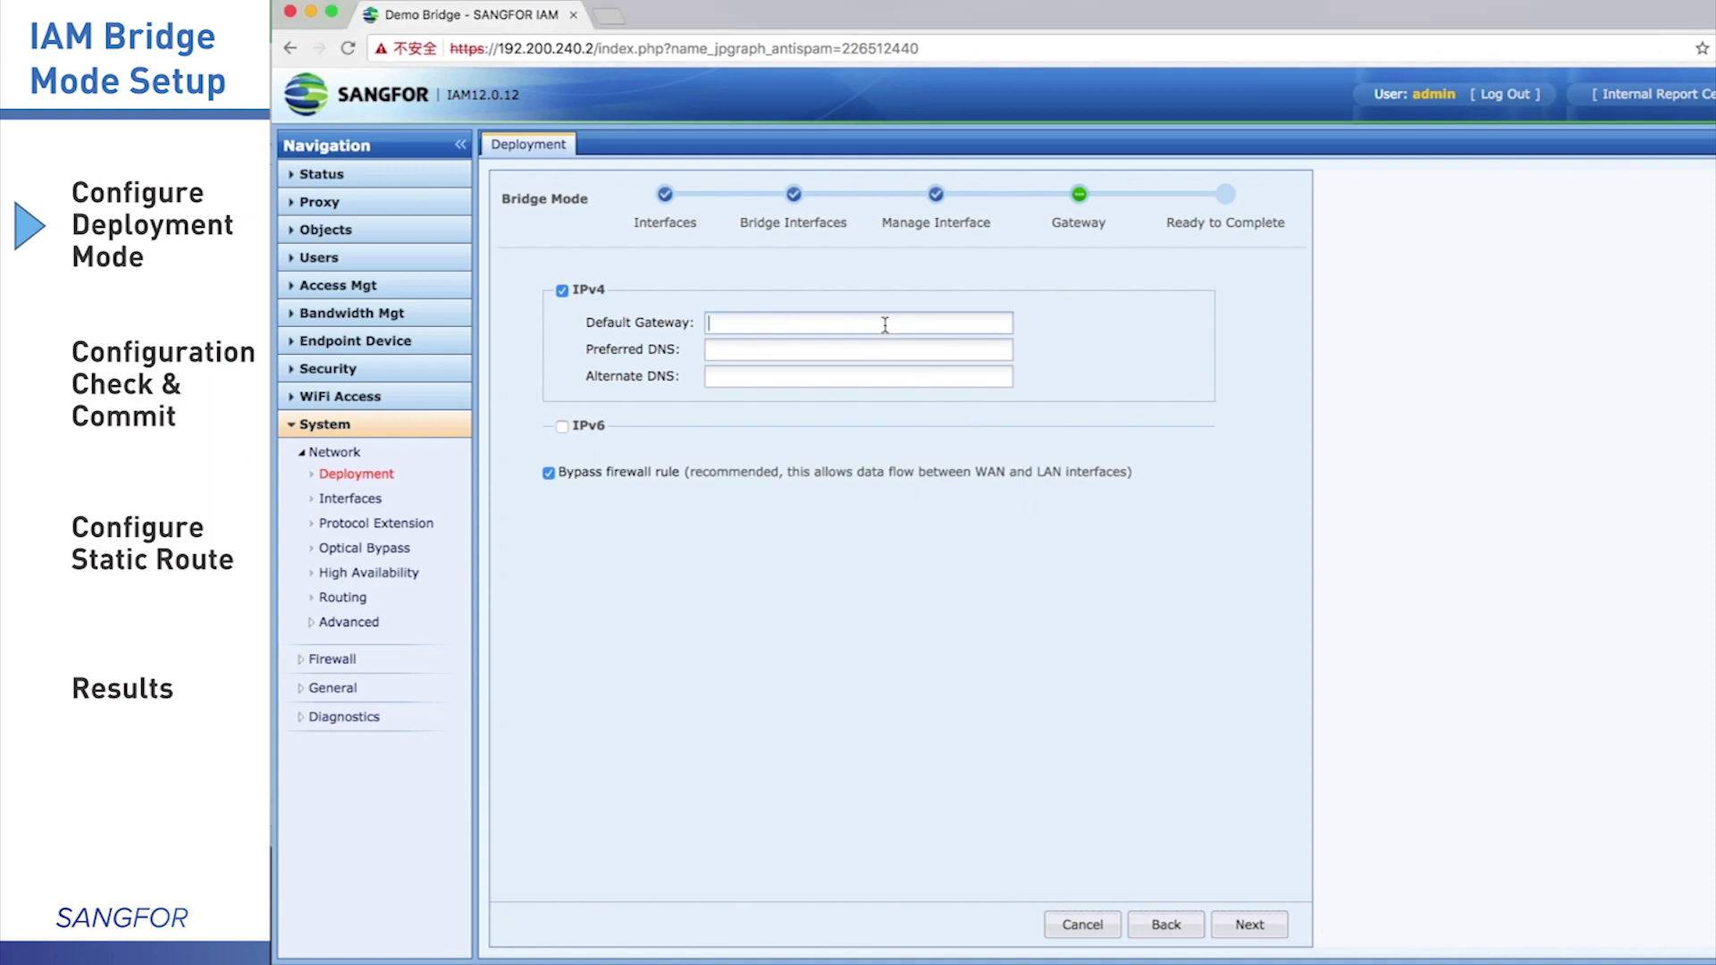
text(192.200.)
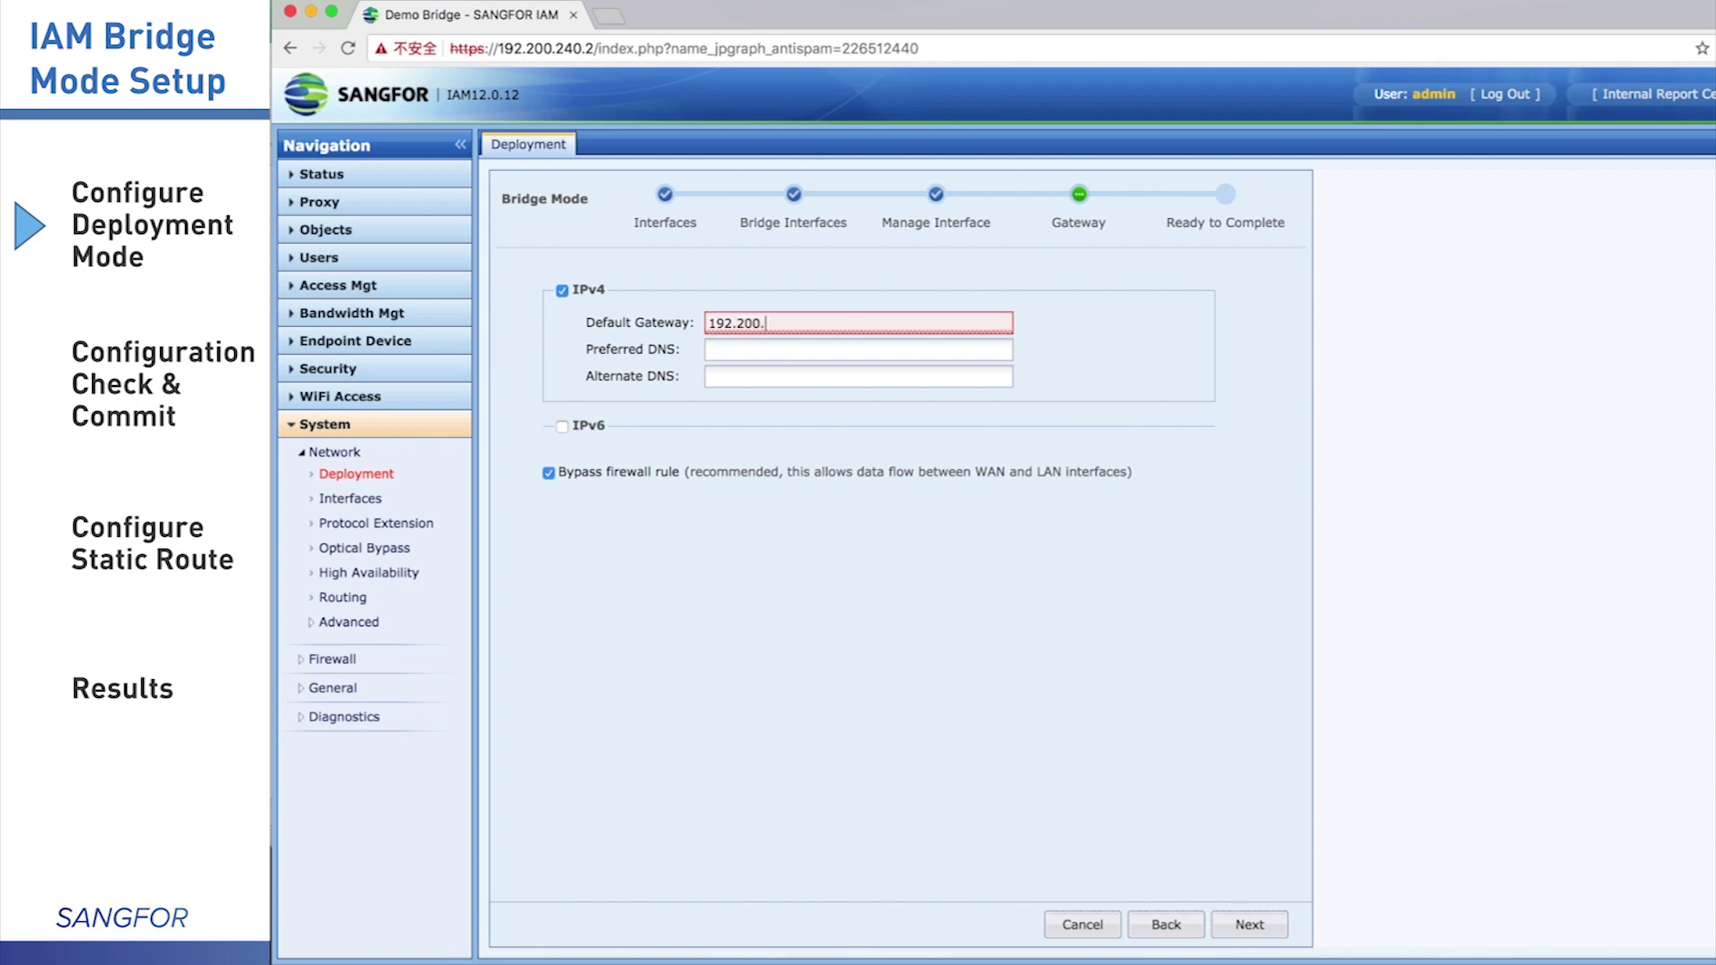
text(240.1)
key(Tab)
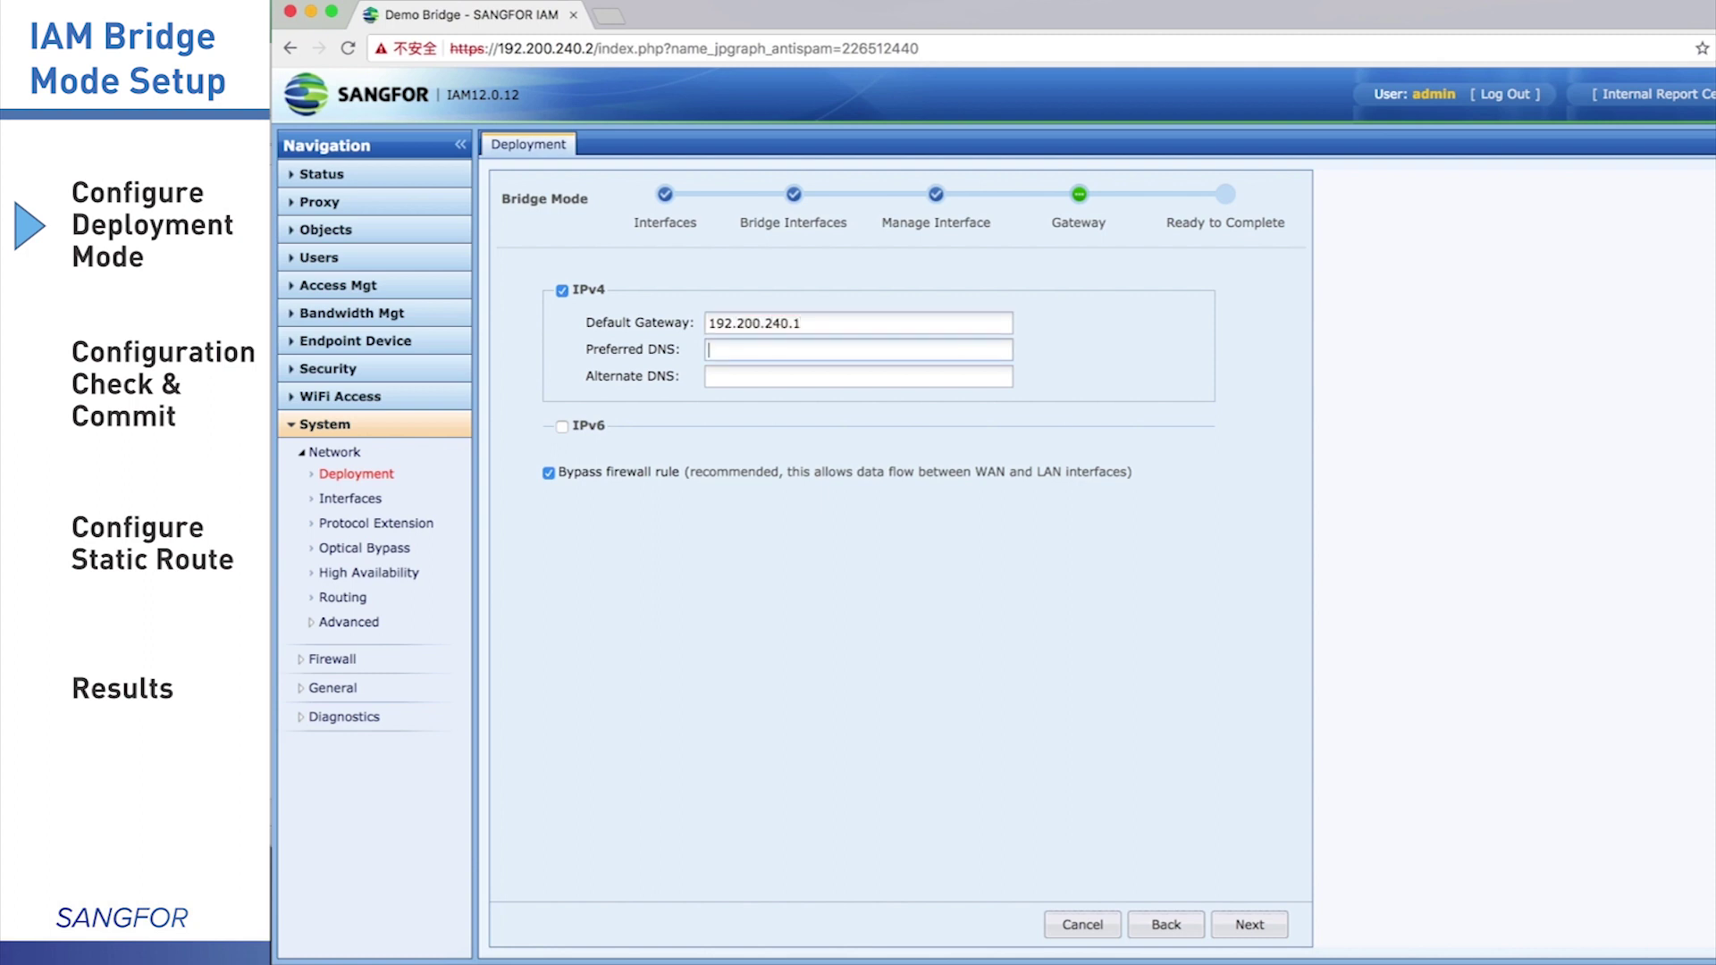
text(8.8.8.8)
key(Tab)
text(4.4.4.4)
click(1256, 927)
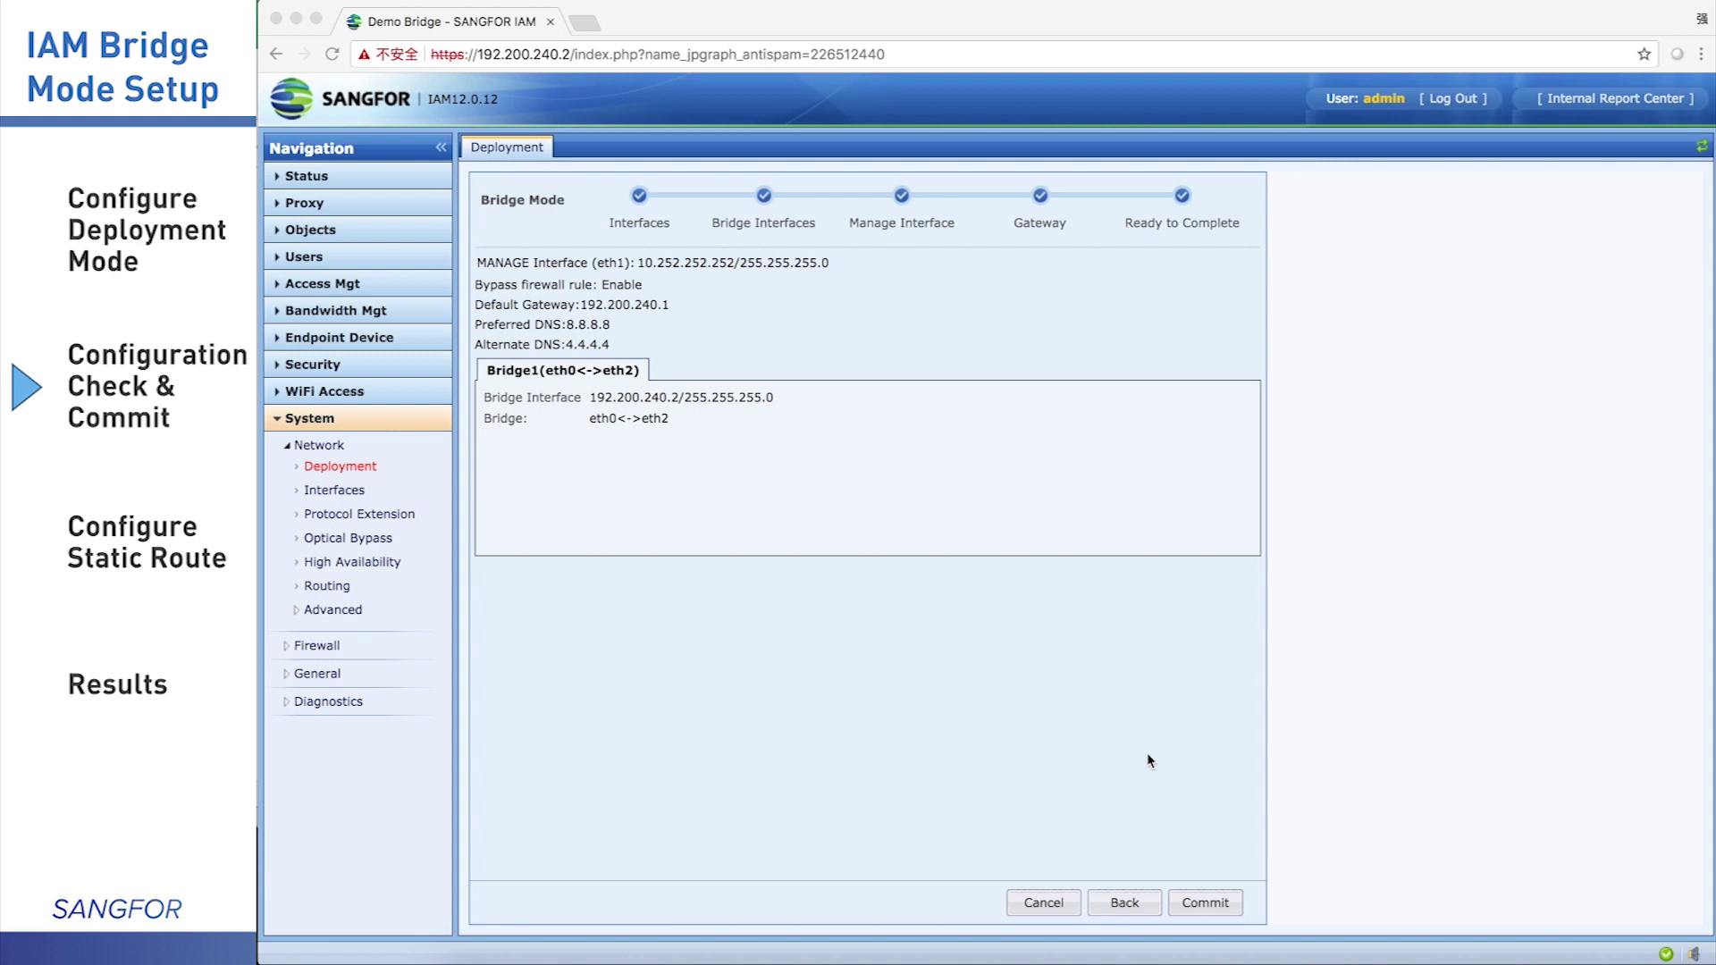
Commit the Bridge Mode deployment and confirm the required device restart.
click(1207, 900)
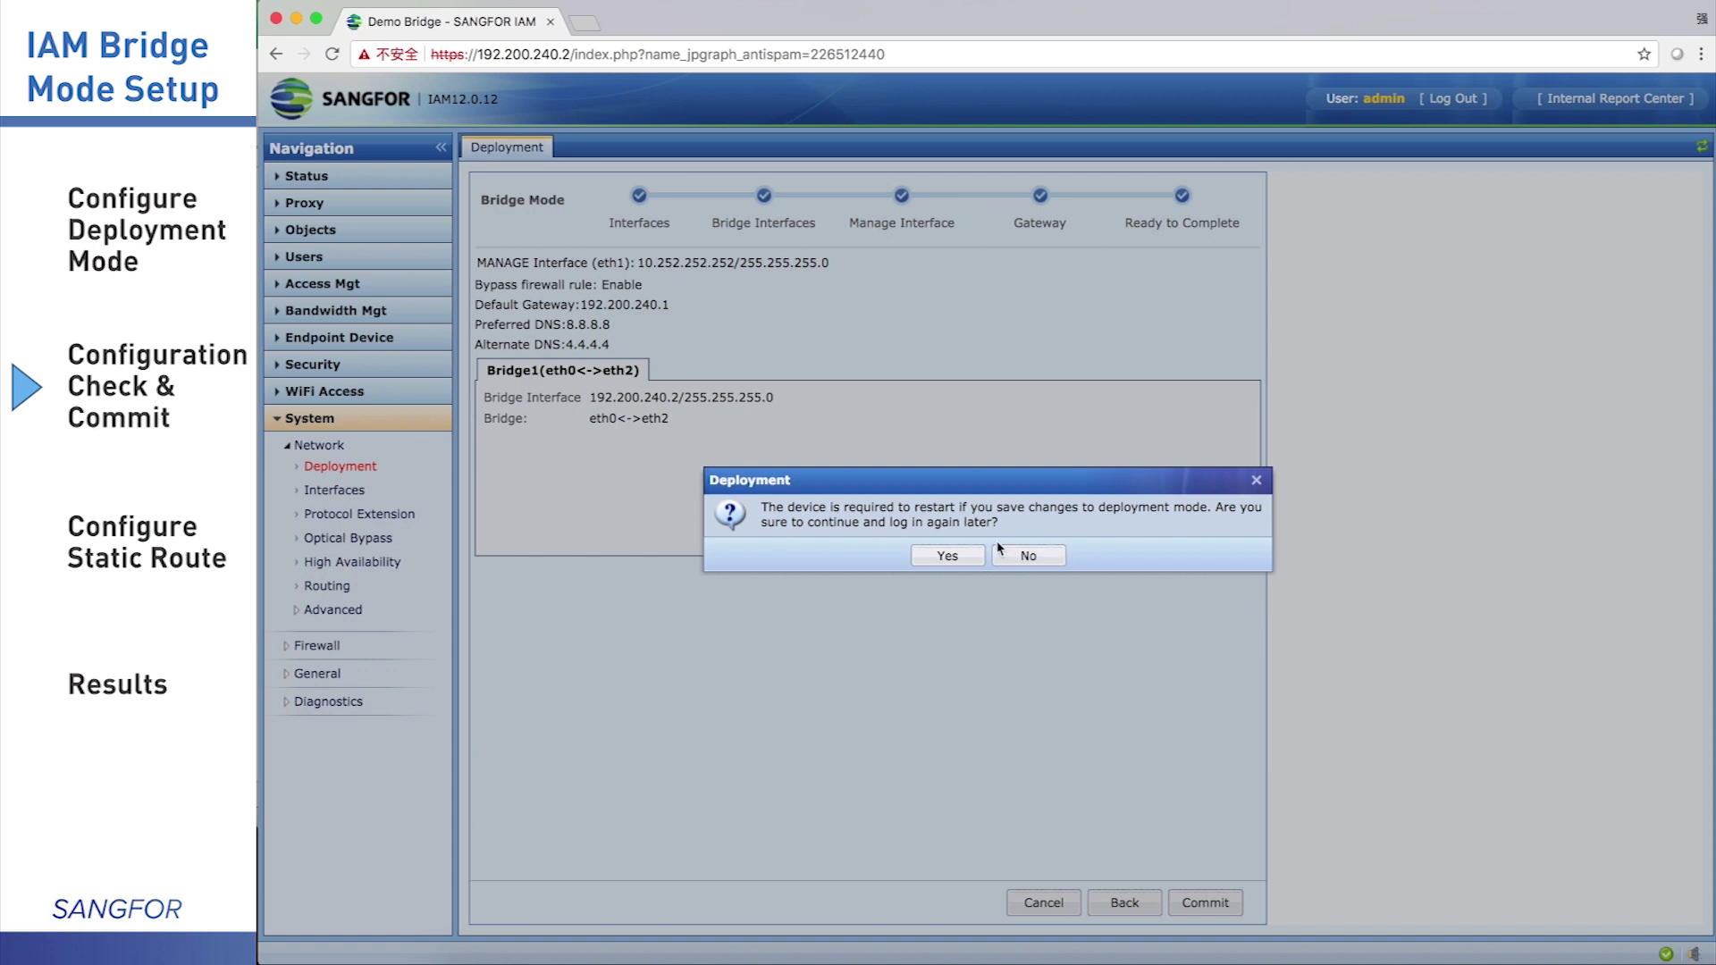
click(968, 554)
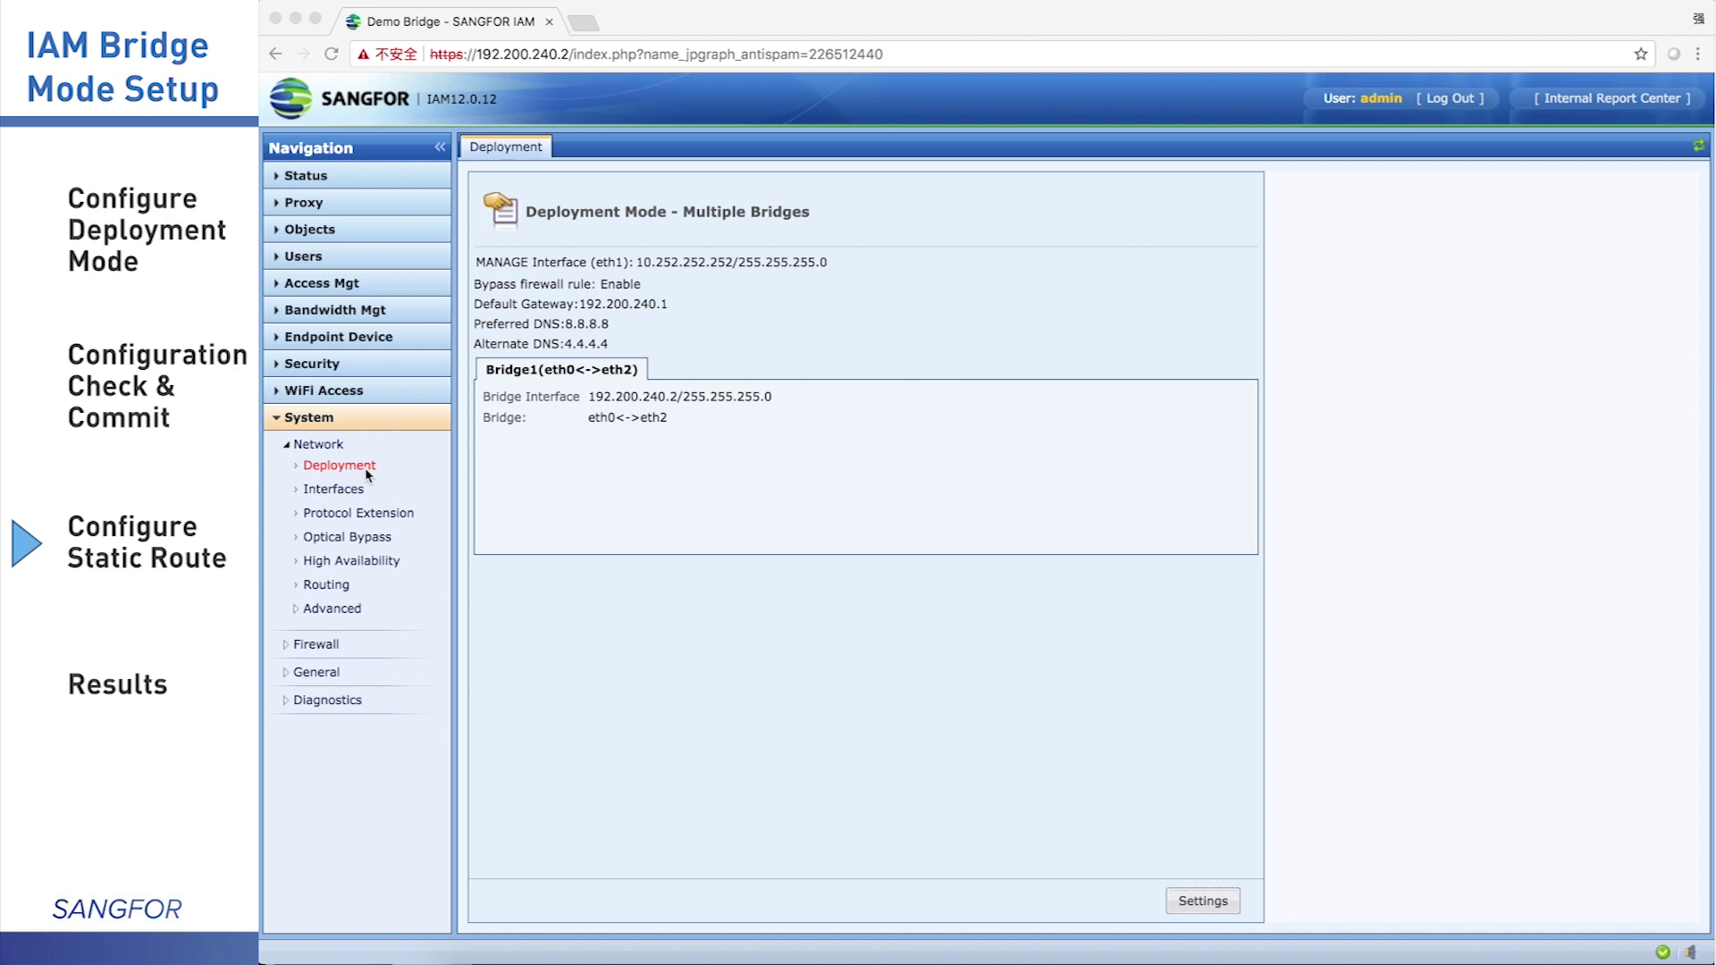
click(333, 585)
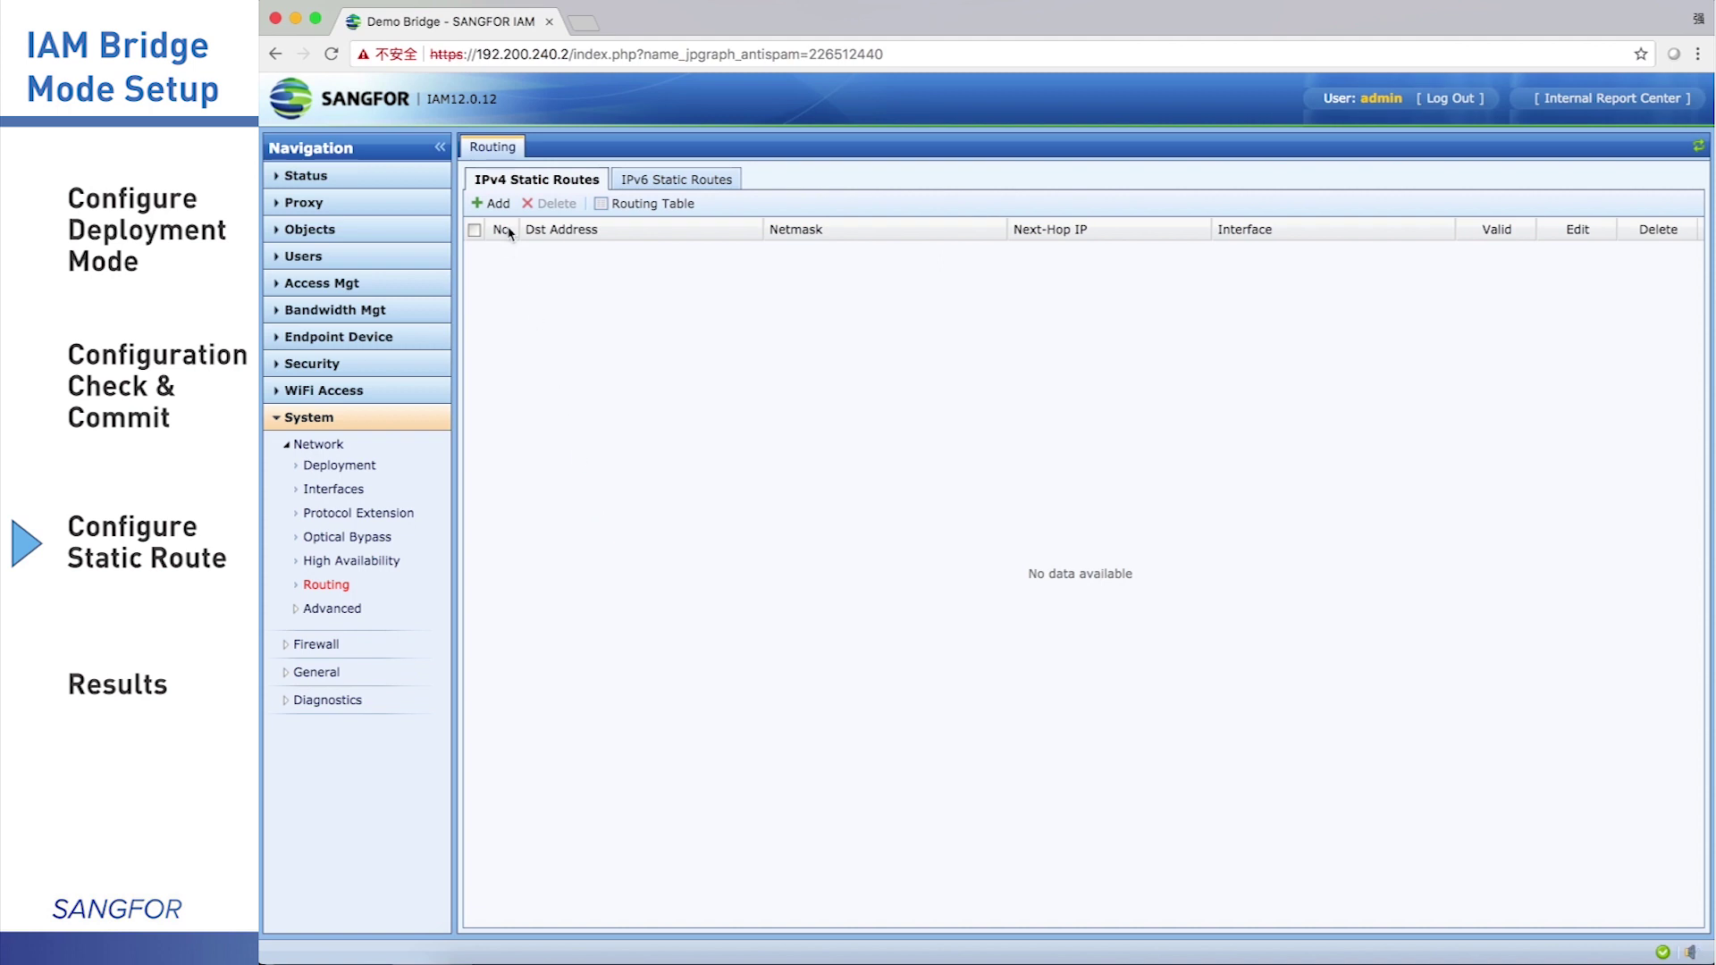
Add a static route to 192.200.248.0/255.255.255.0 via next hop 192.200.240.1.
click(491, 203)
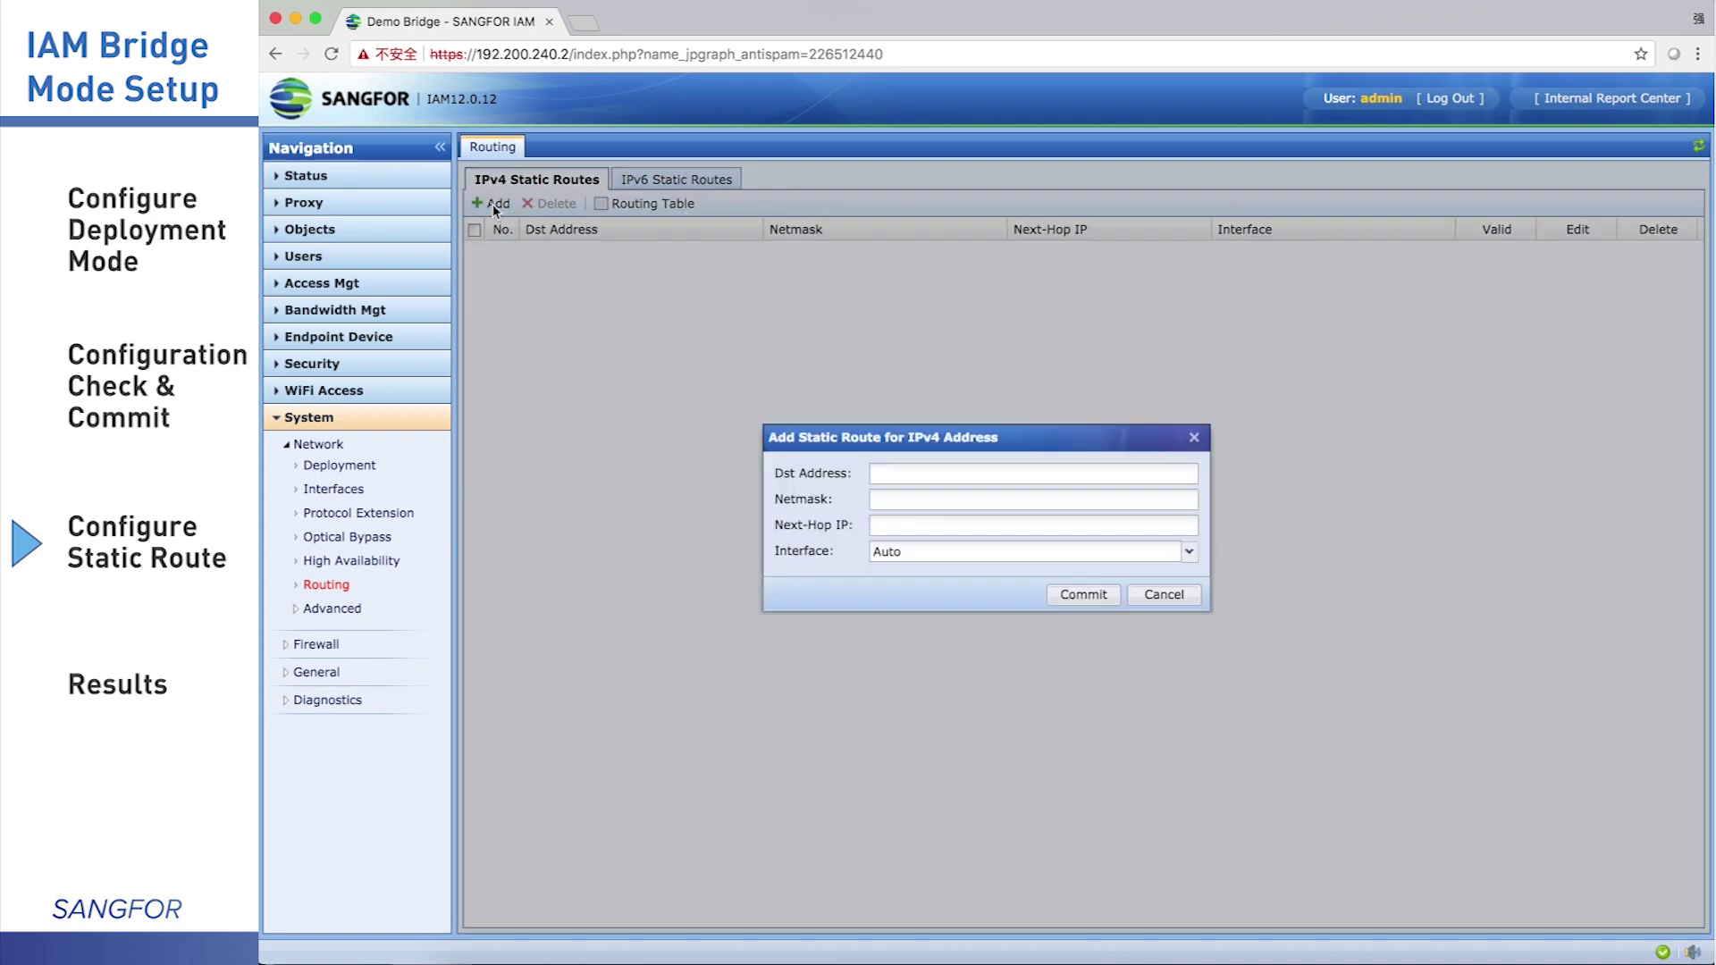
click(957, 472)
text(192.200.248)
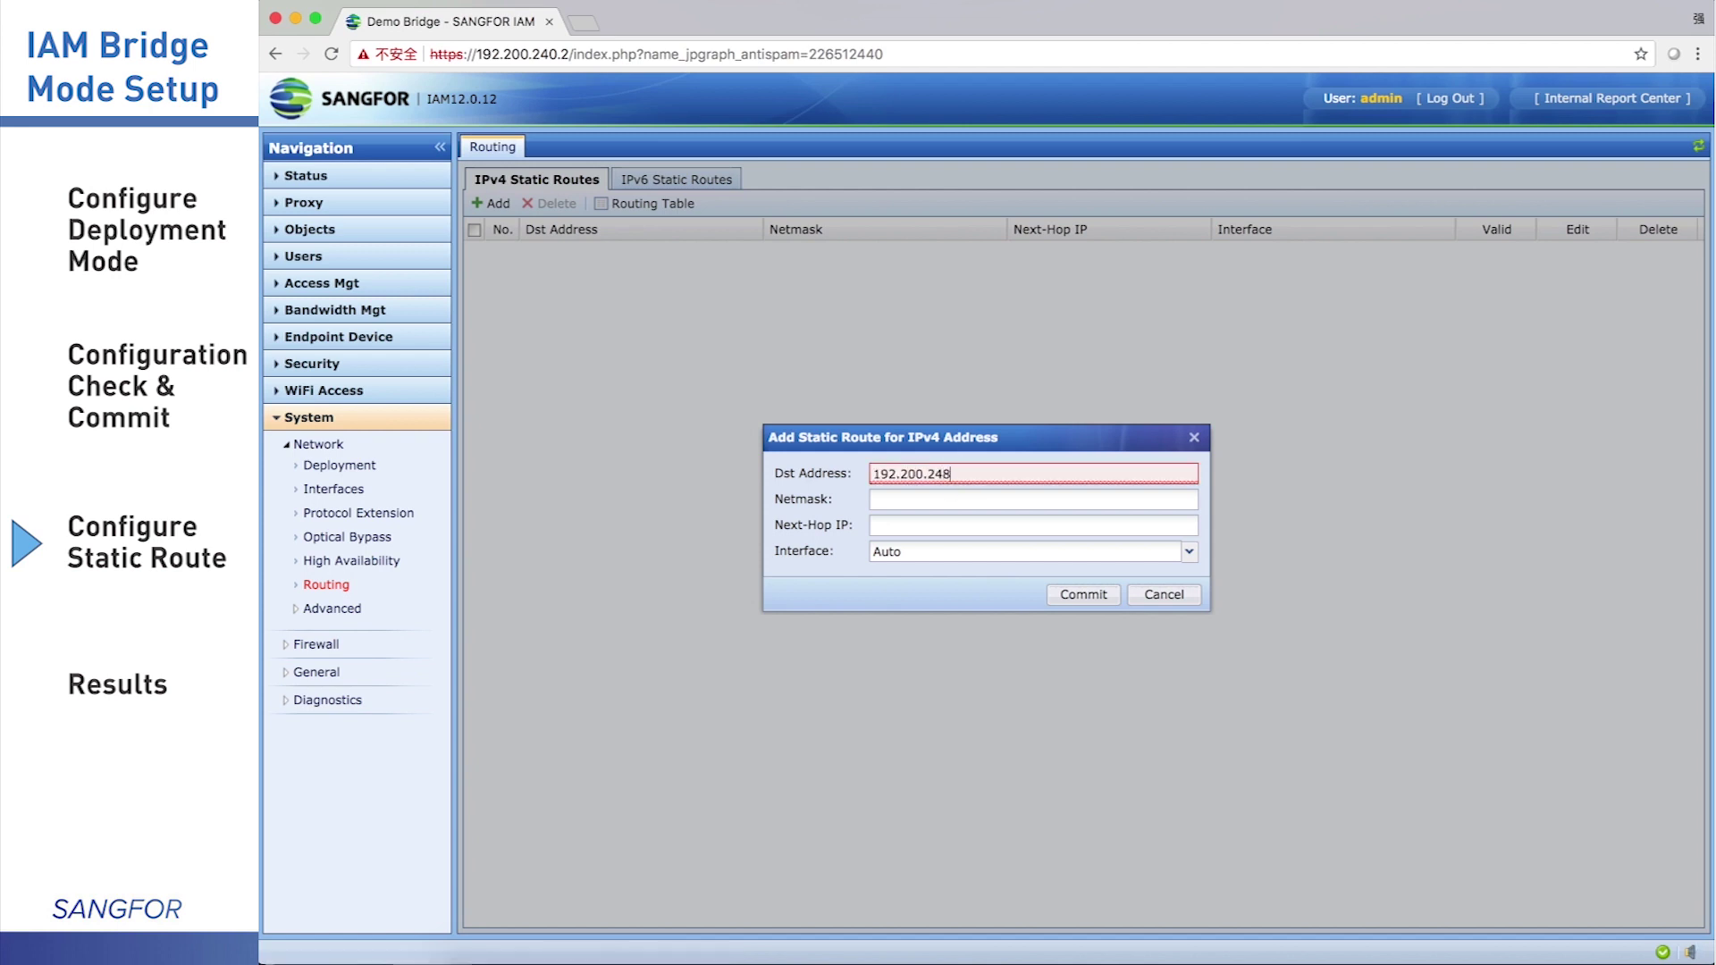
text(.0)
key(Tab)
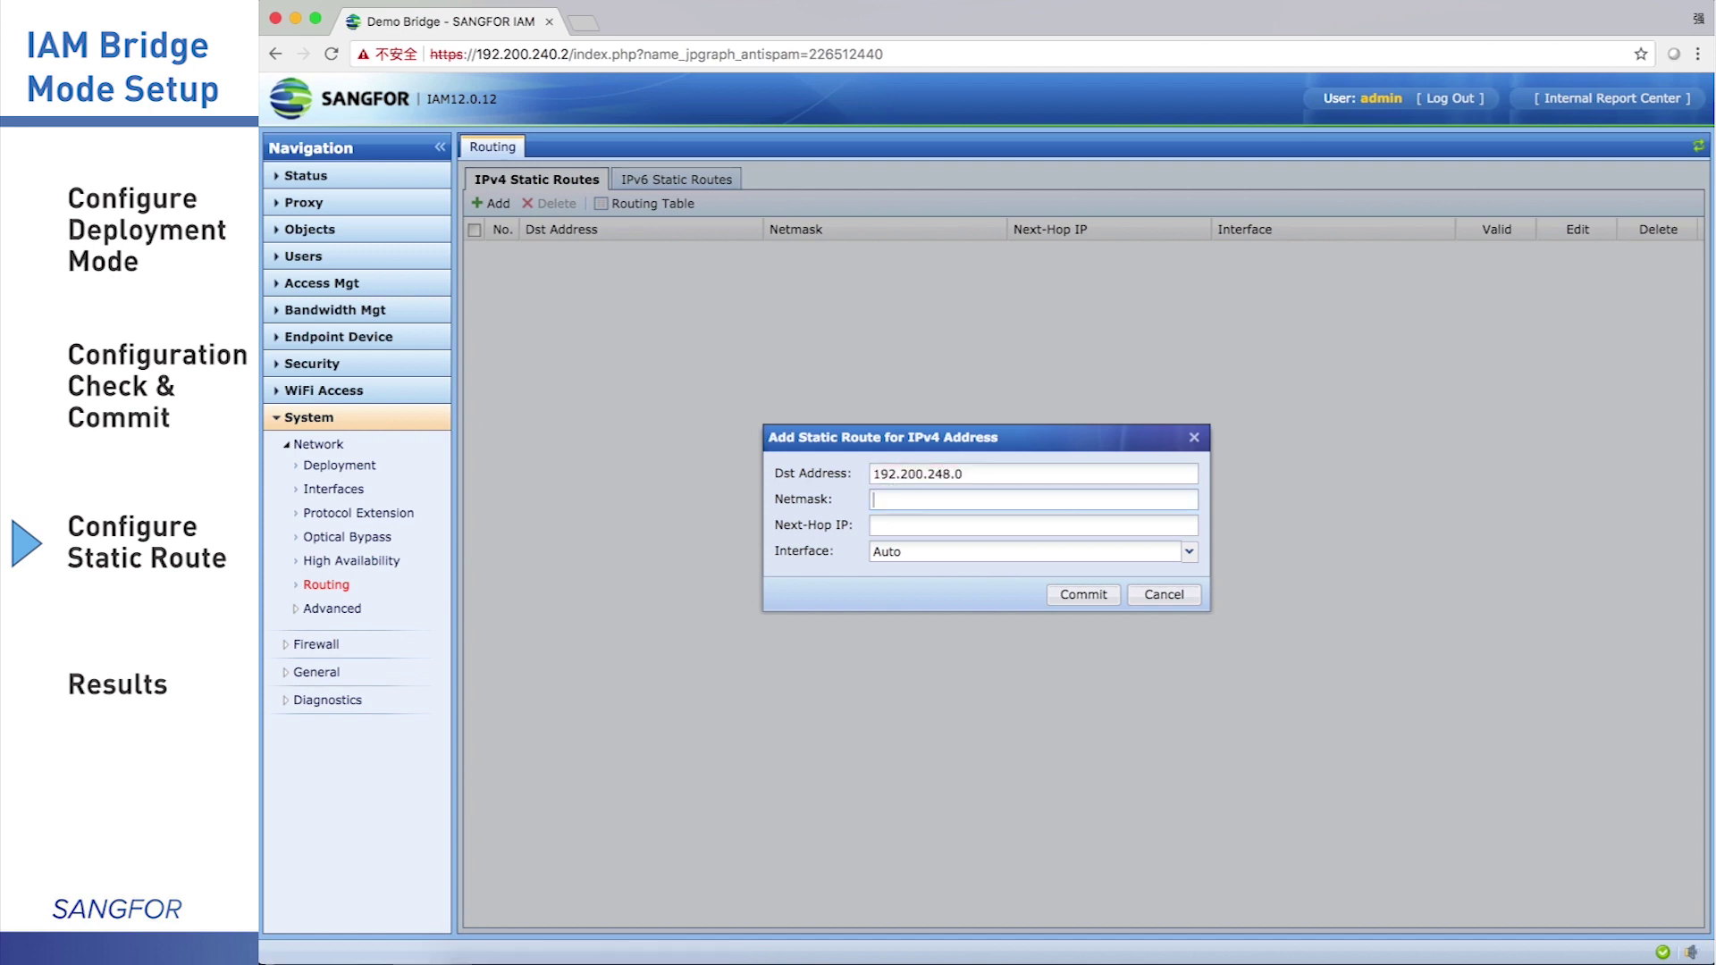
text(255.255.255.)
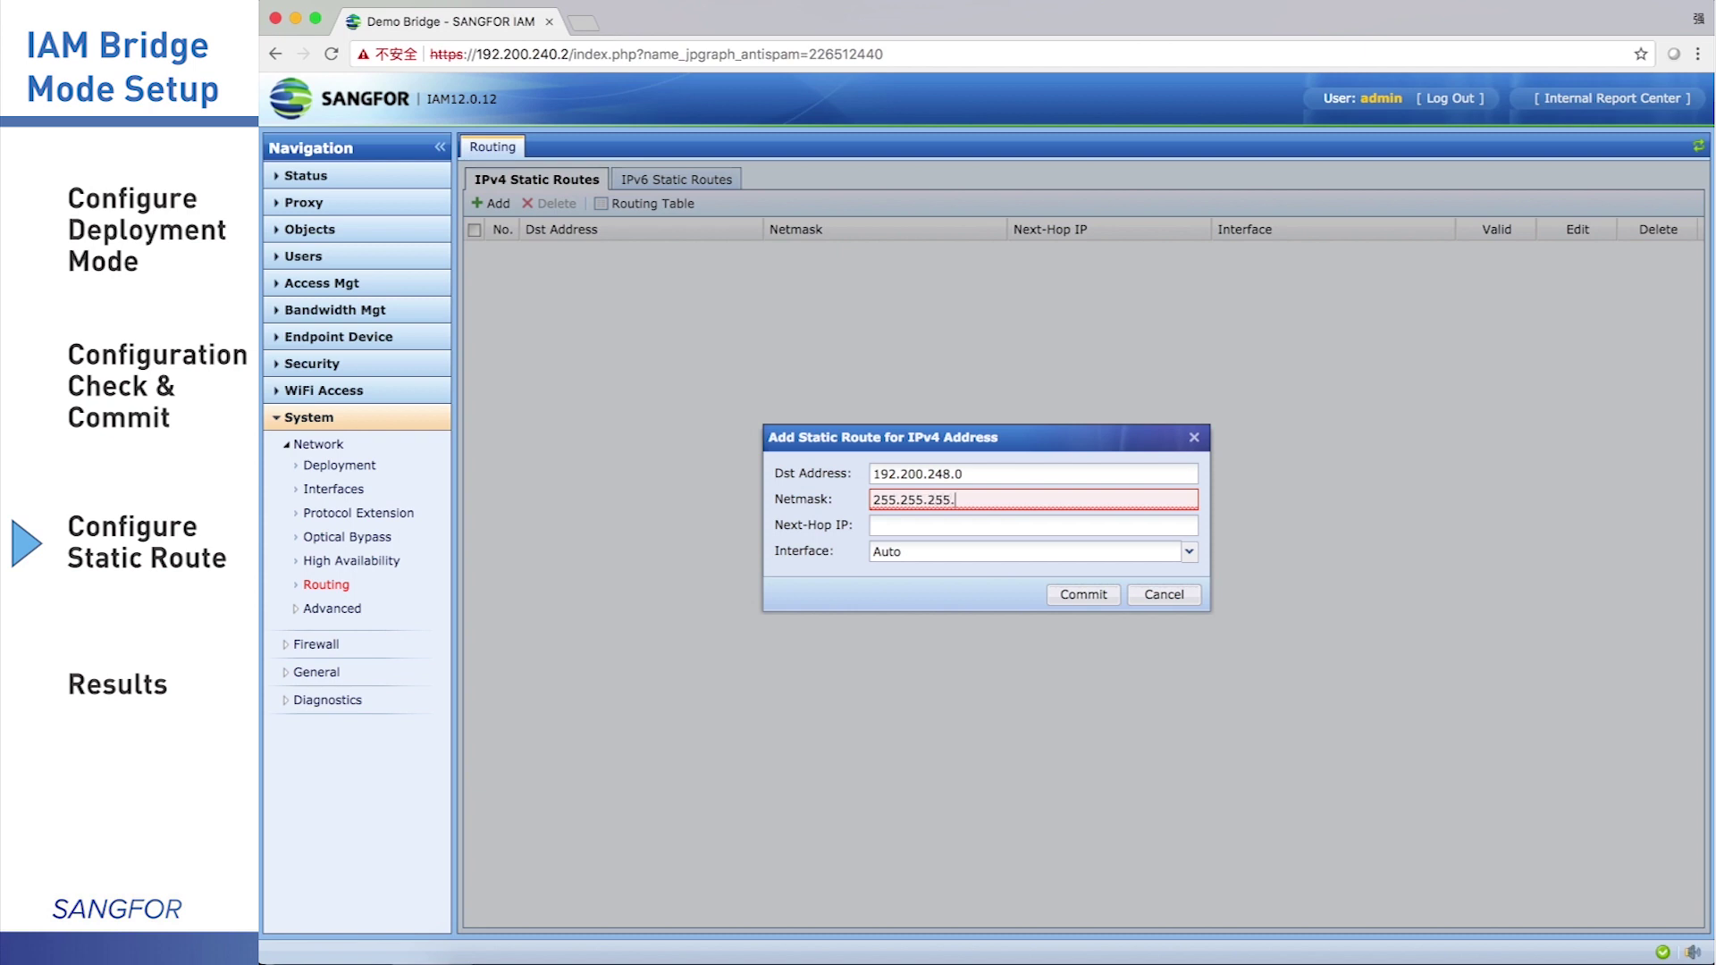
text(0)
key(Tab)
text(192.200.24)
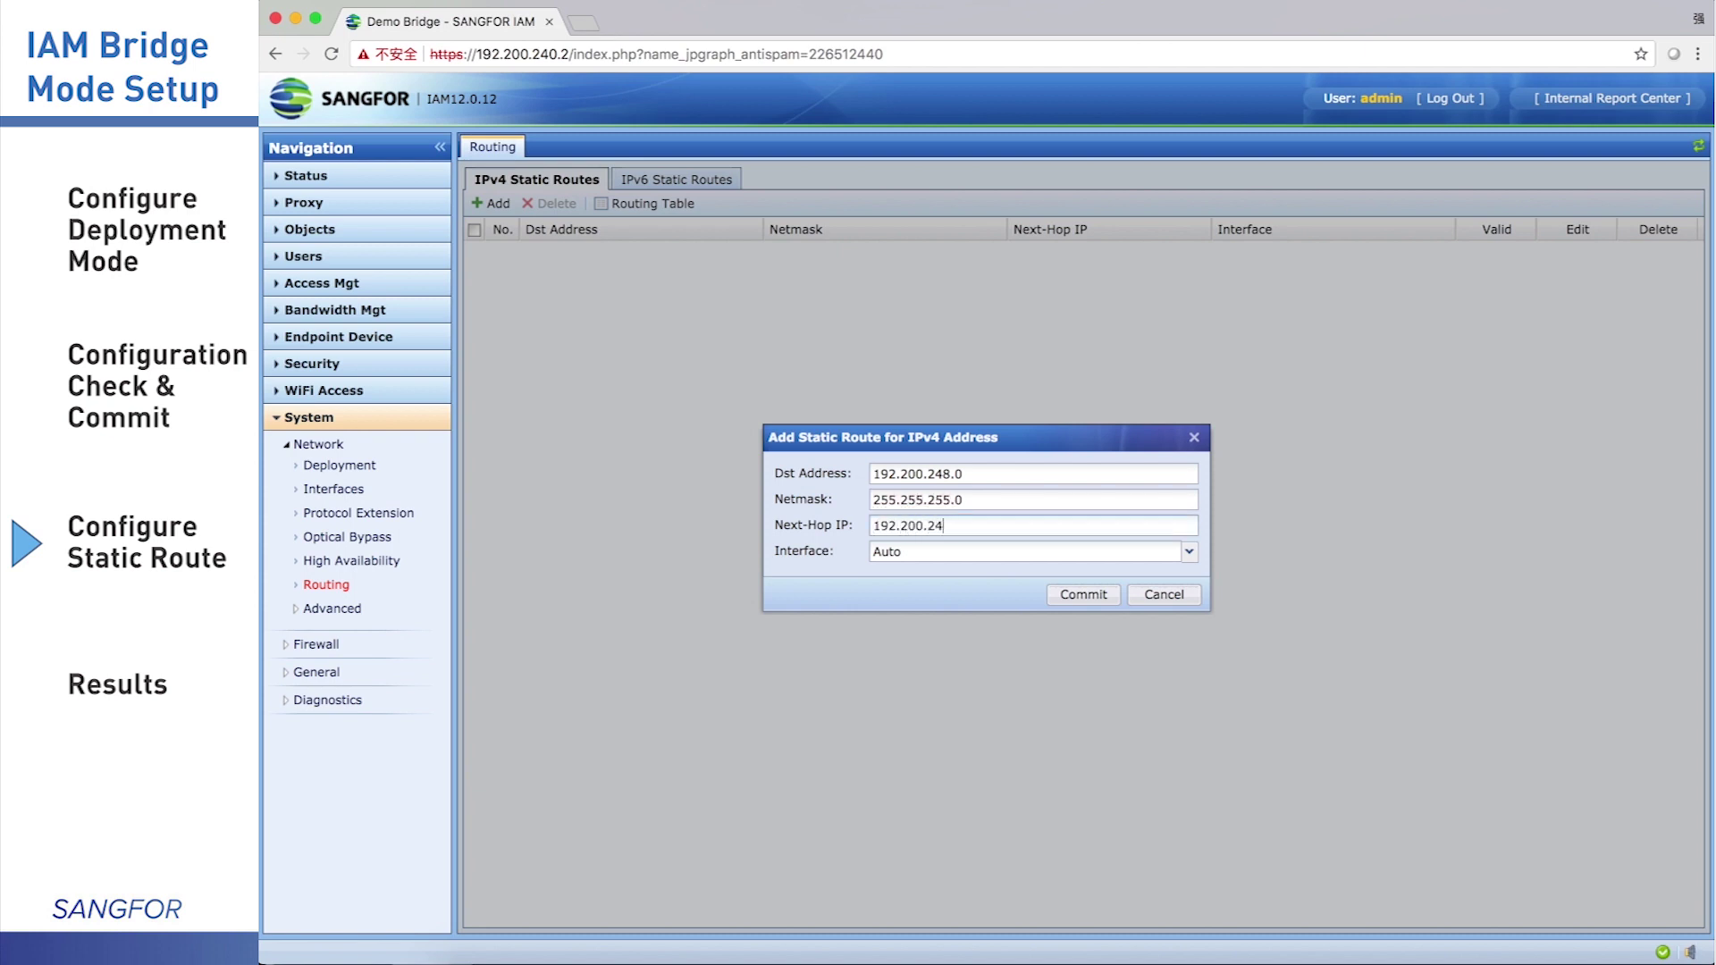
text(0.1)
click(1078, 593)
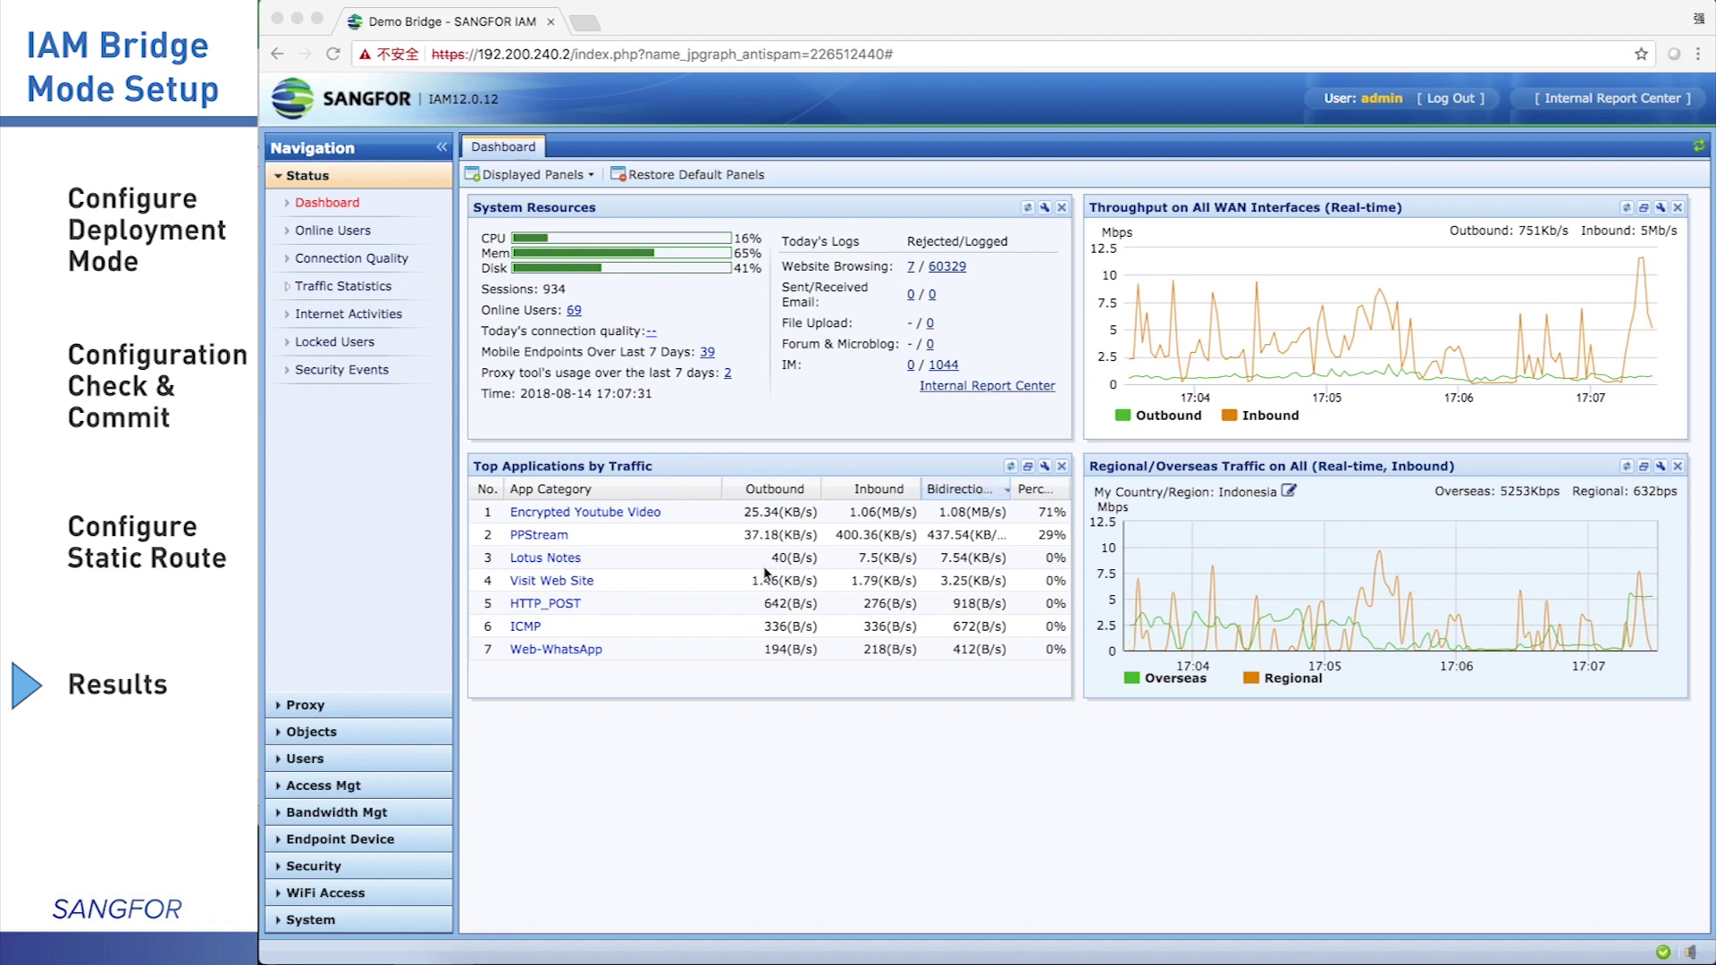
Show the Top Users behind HTTP_POST and Lotus Notes traffic on the dashboard.
click(619, 516)
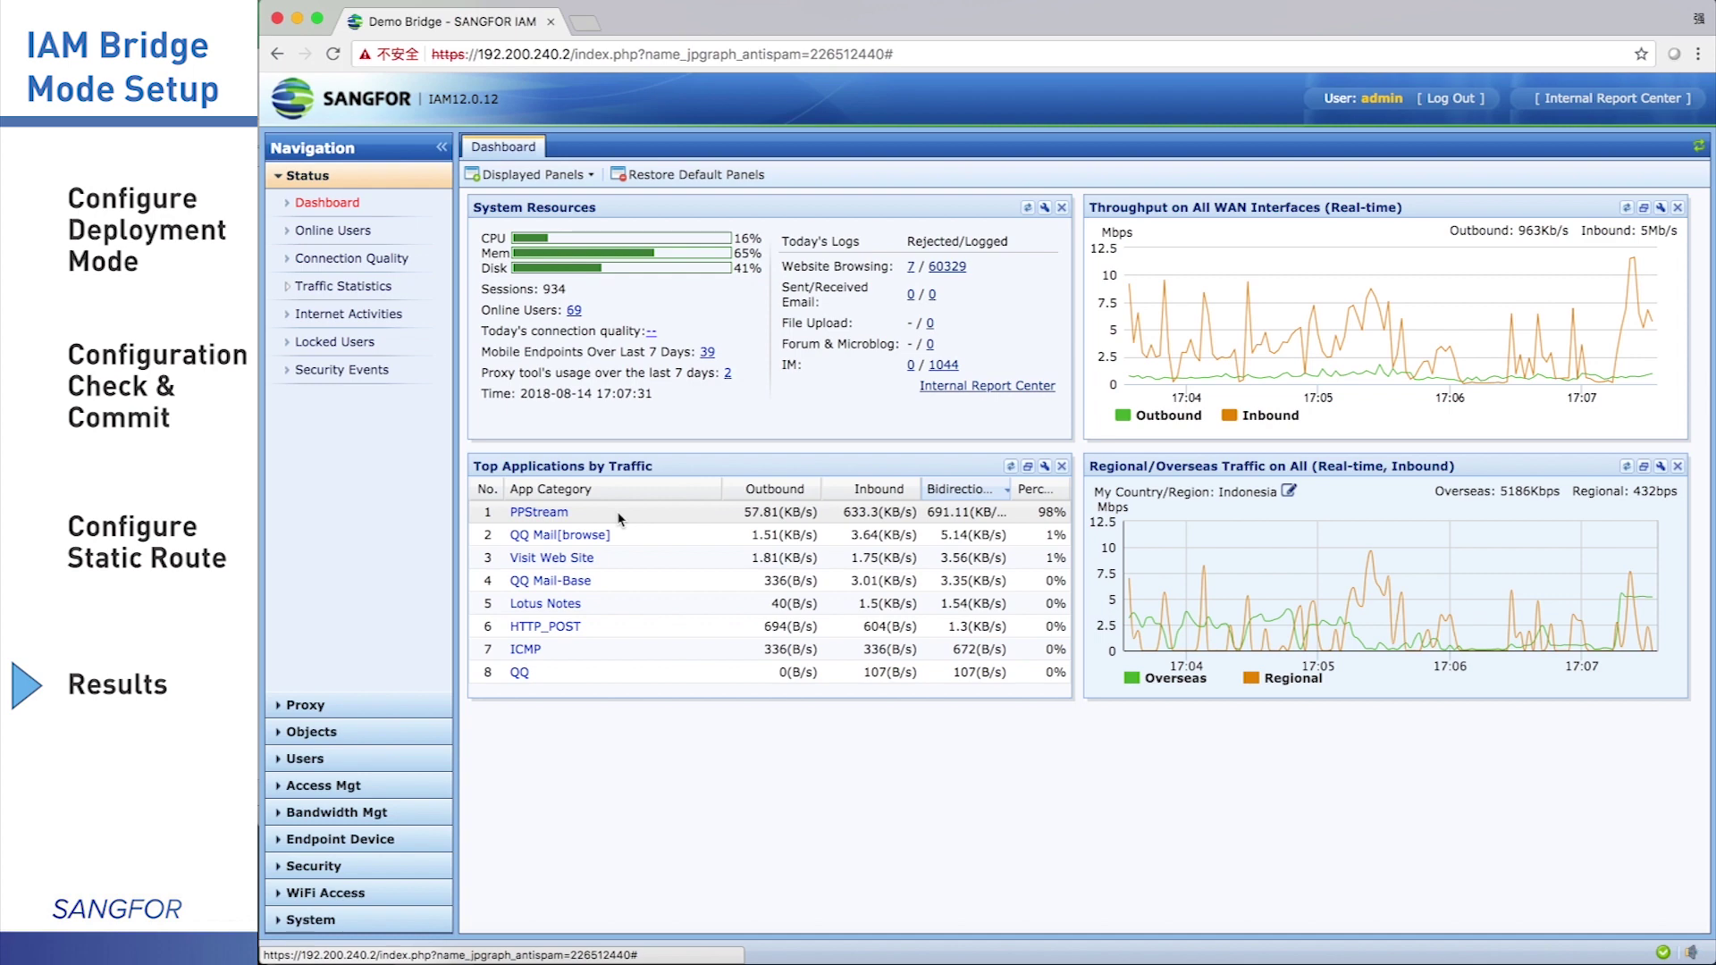
click(542, 630)
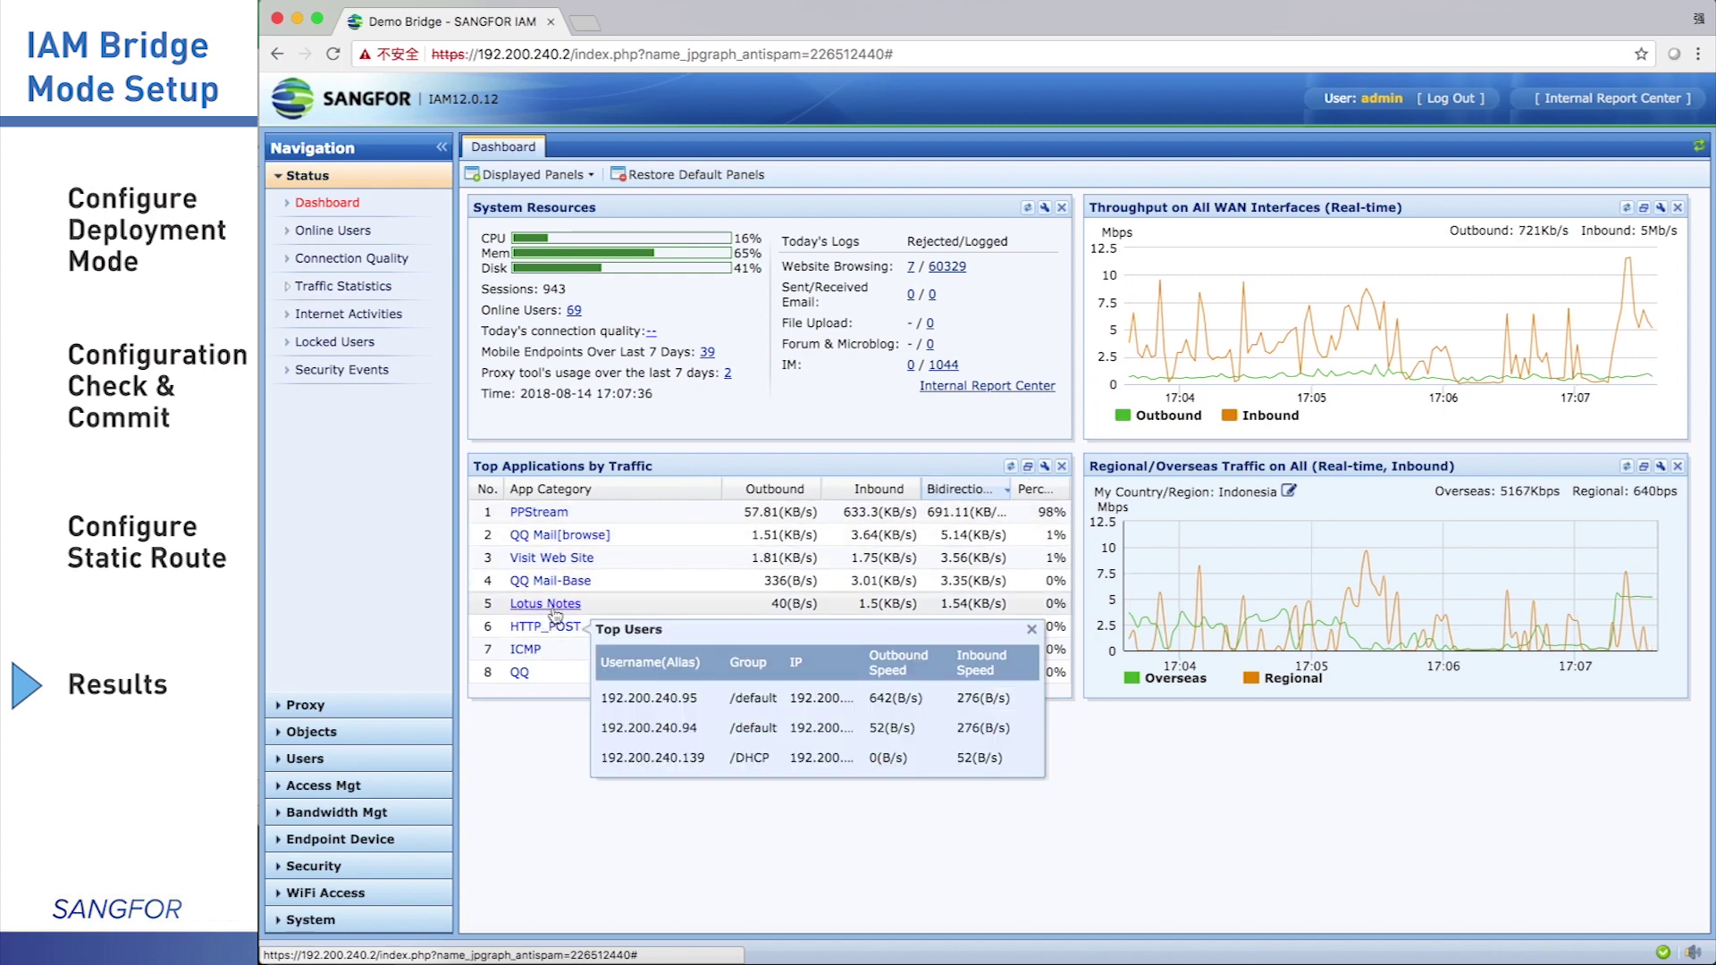
click(554, 608)
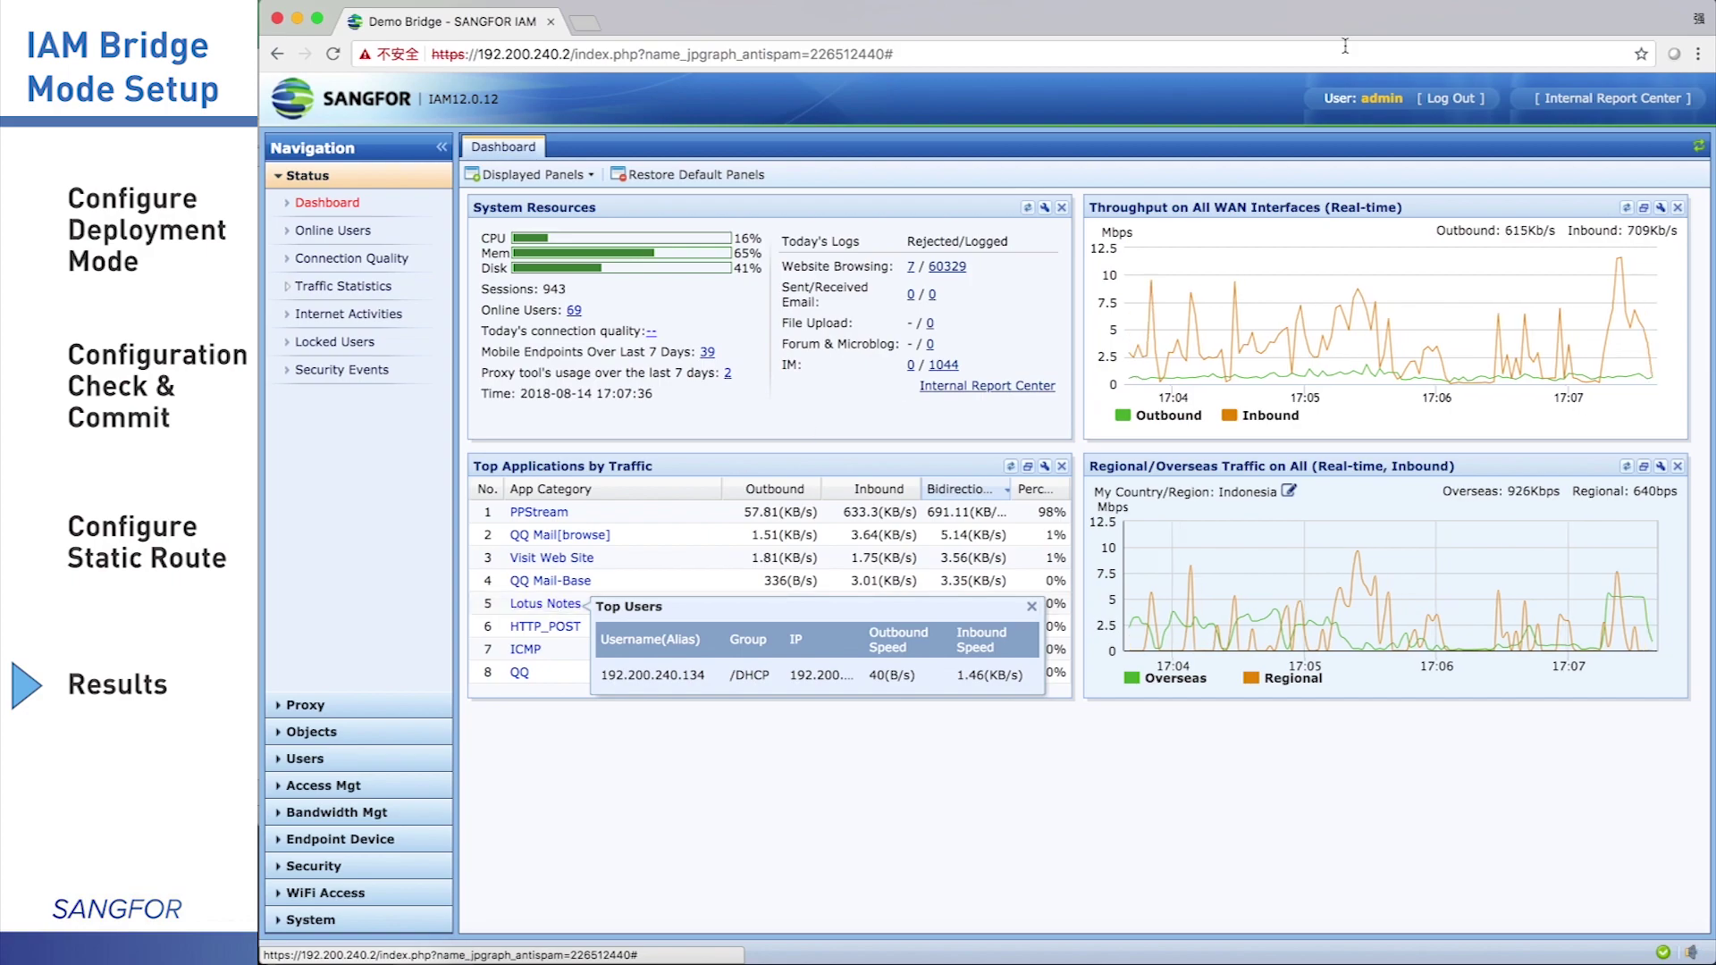